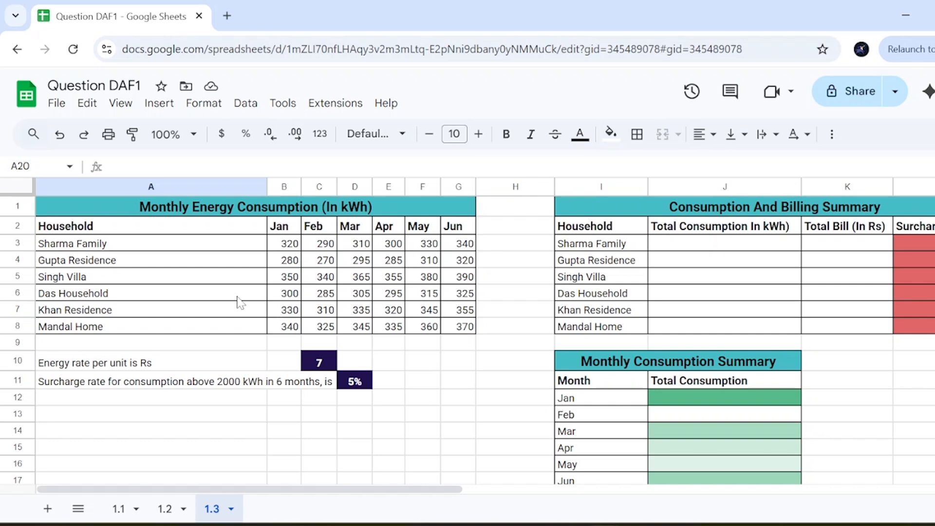
Review each household's January to June consumption figures in the Monthly Energy Consumption table.
left_click_drag(113, 232, 385, 321)
left_click(285, 299)
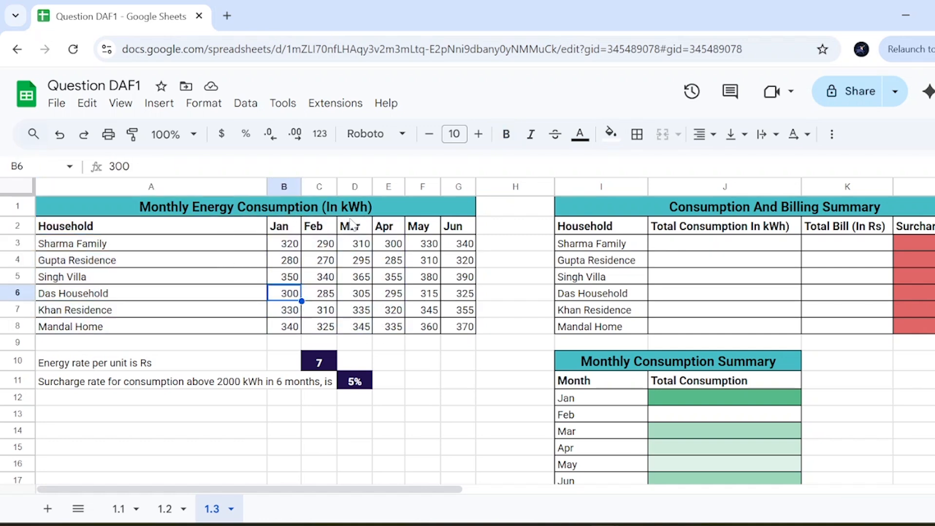
left_click(255, 246)
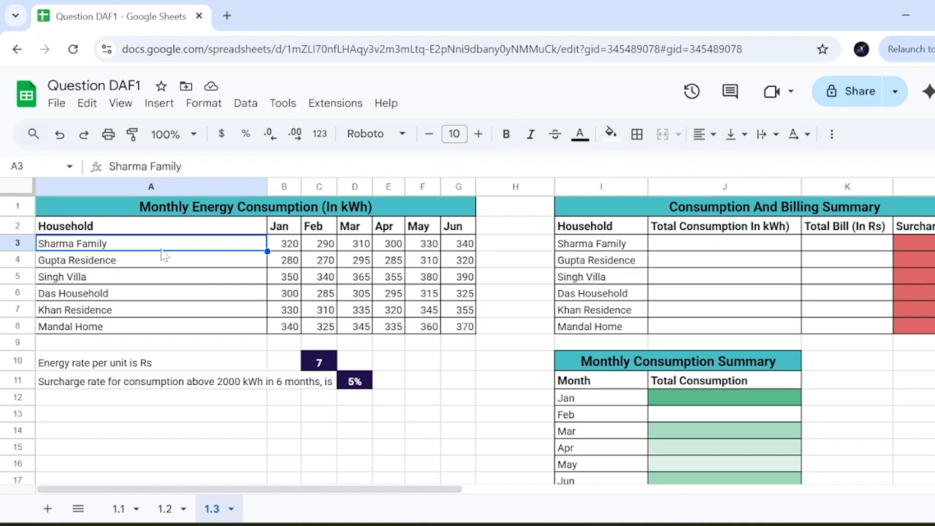
left_click(288, 248)
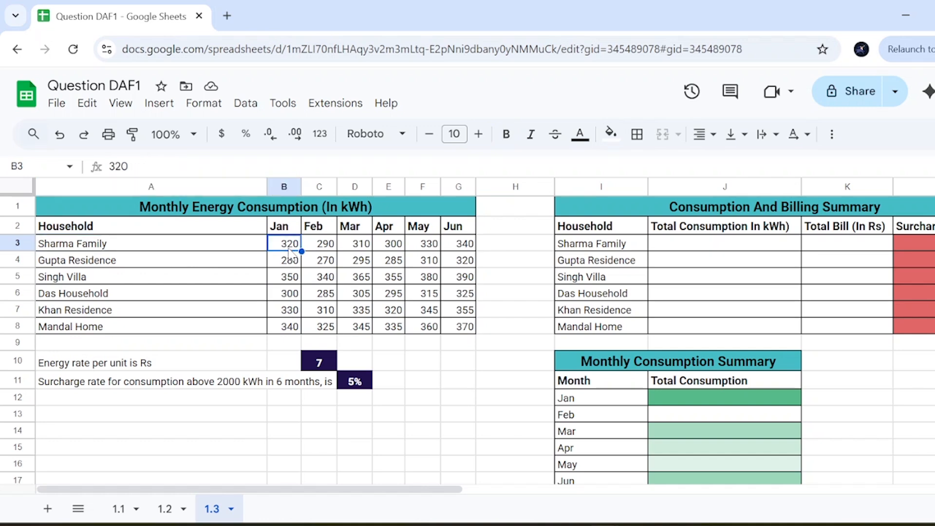
left_click(317, 248)
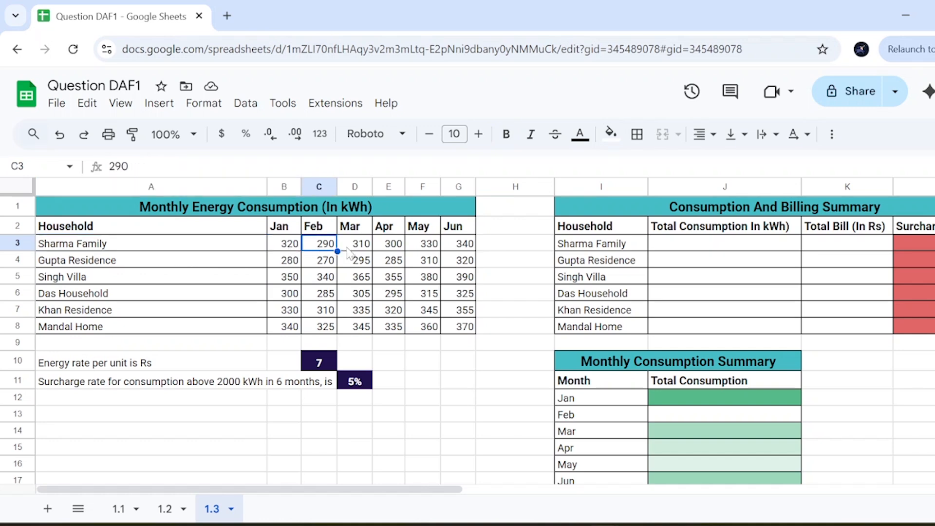
left_click_drag(347, 247, 461, 246)
left_click(423, 277)
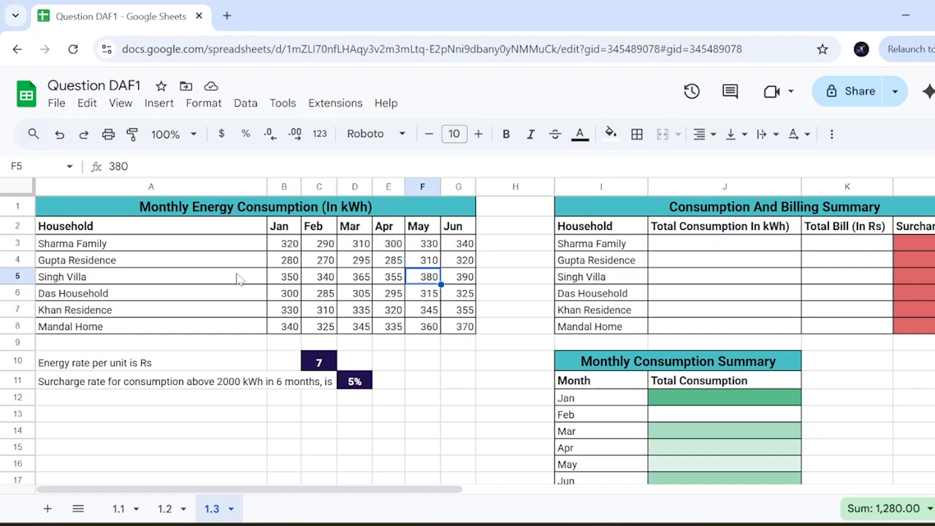
left_click_drag(221, 246, 395, 310)
left_click(430, 297)
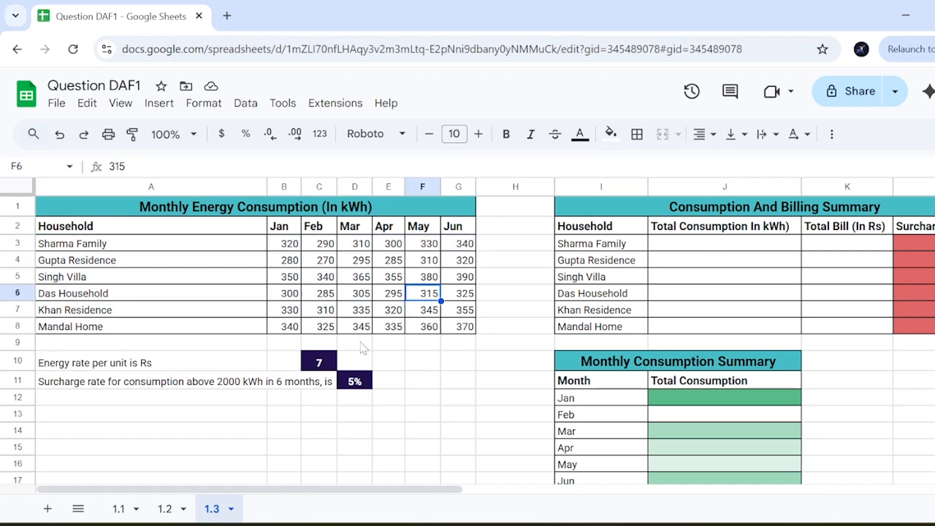
Examine the energy rate per unit and the surcharge rule for consumption above 2000 kWh alongside the household data.
left_click(146, 367)
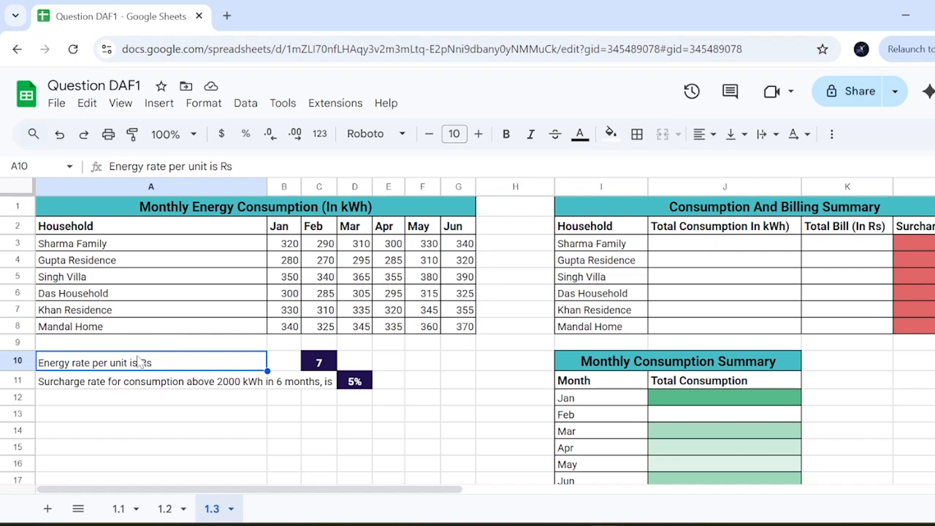
left_click(311, 365)
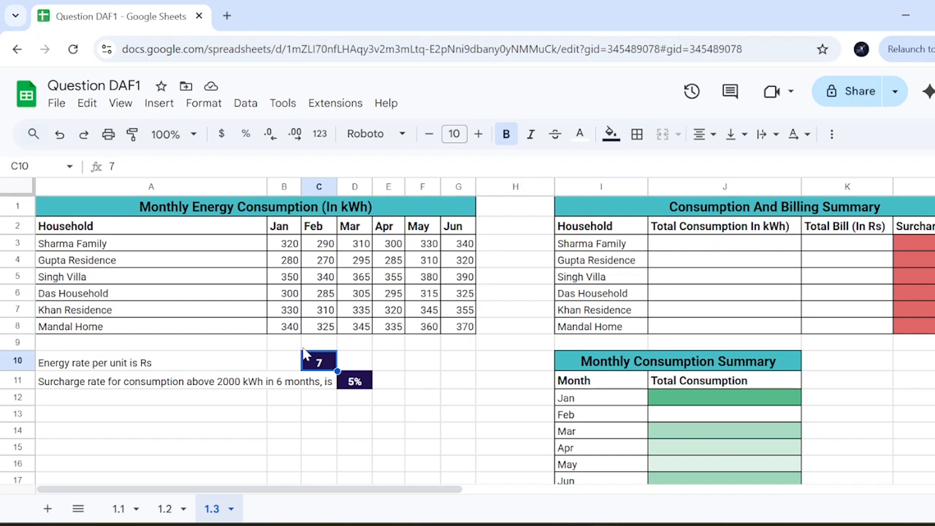
left_click(145, 387)
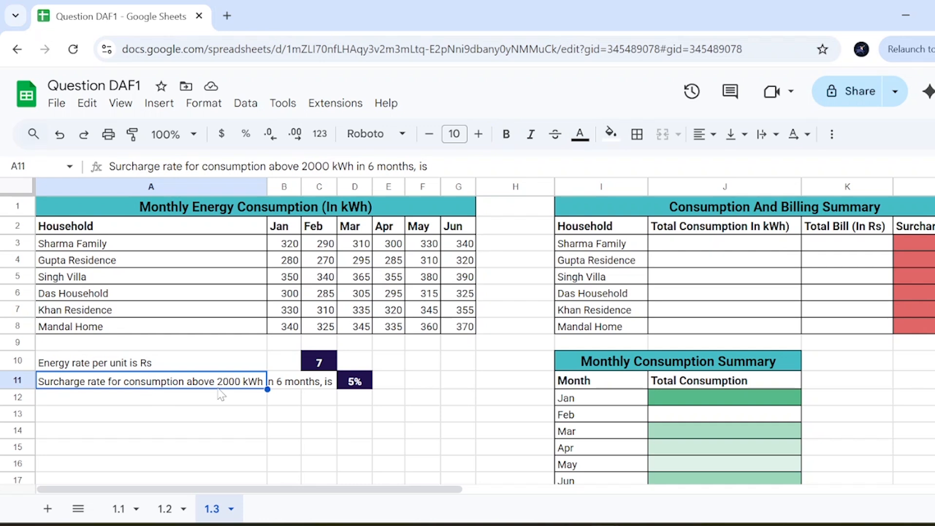
left_click_drag(125, 246, 133, 326)
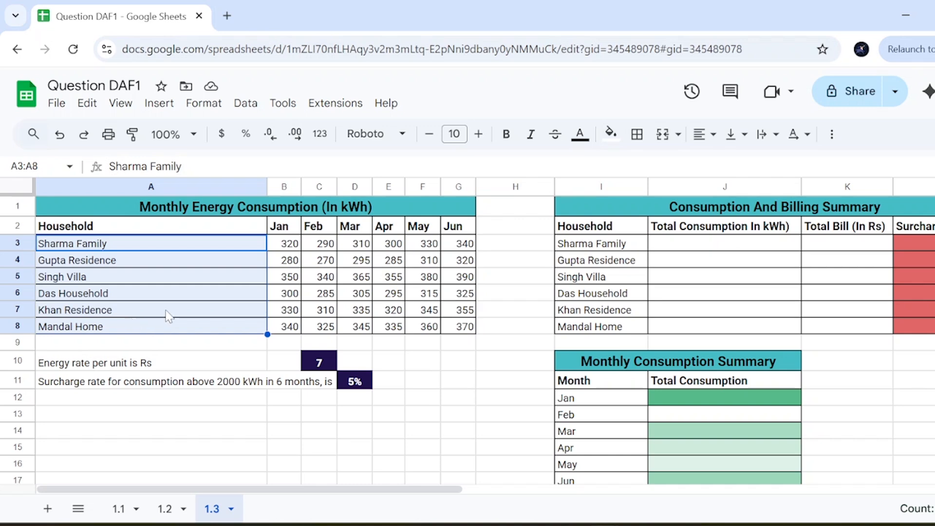
left_click(293, 293)
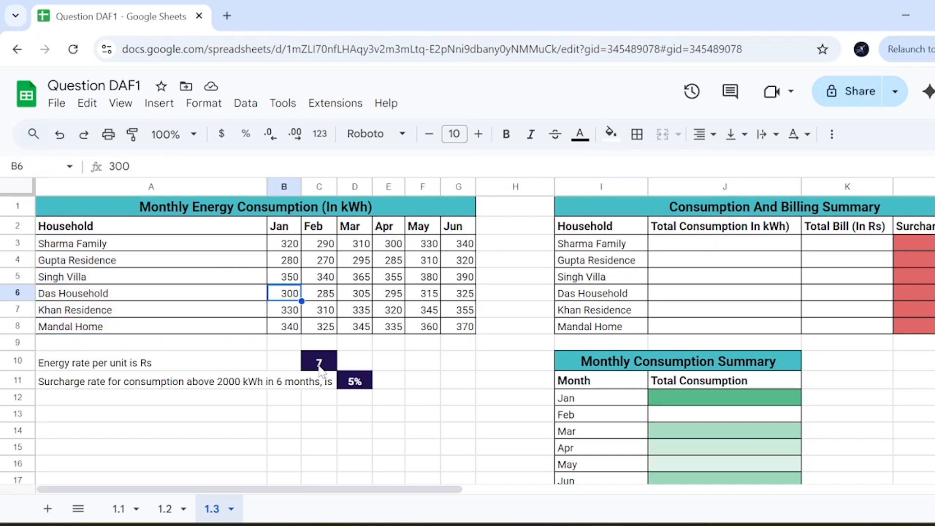
left_click(319, 365)
left_click(388, 344)
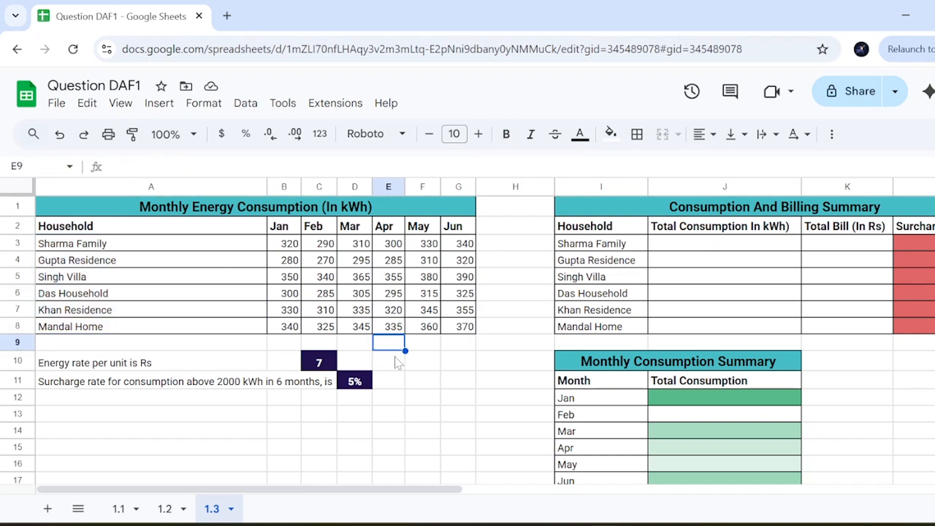
left_click(398, 361)
left_click(409, 313)
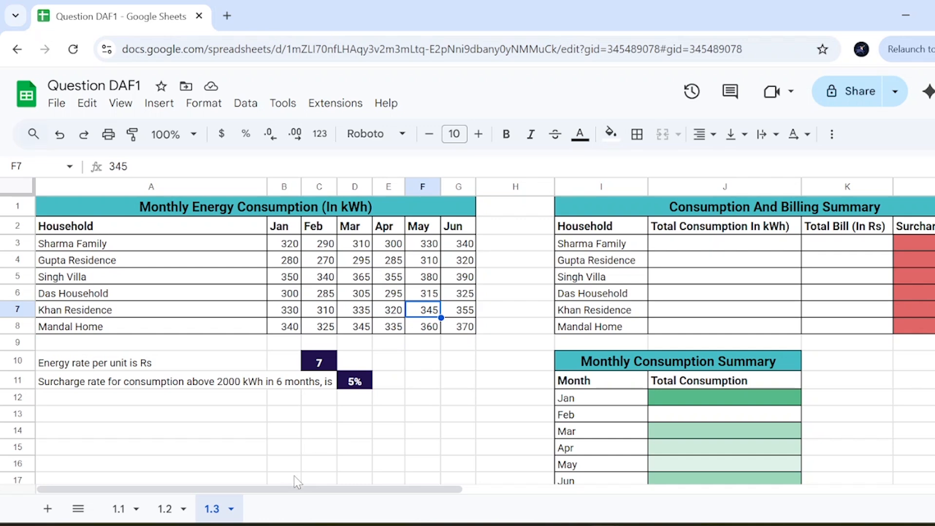
left_click_drag(161, 228, 449, 397)
Examine the Consumption And Billing Summary columns for total consumption, total bill and surcharge, and the answer hint tables beside them.
scroll(336, 311, "right", 5)
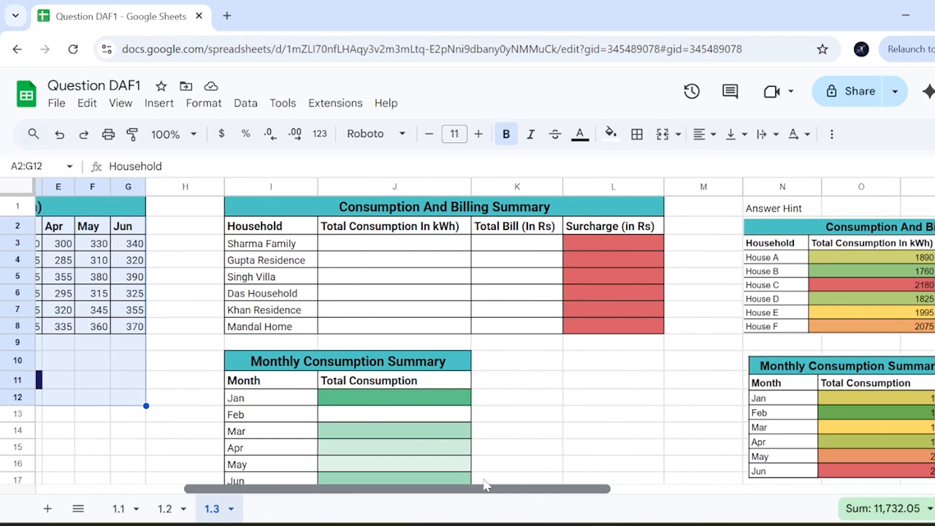
left_click(343, 294)
left_click_drag(361, 232, 379, 332)
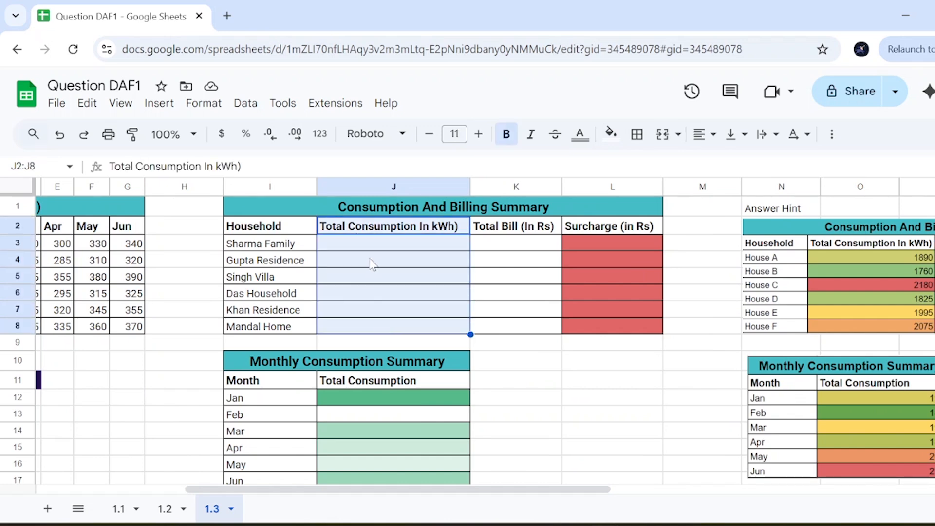
left_click(349, 249)
left_click_drag(294, 247, 298, 334)
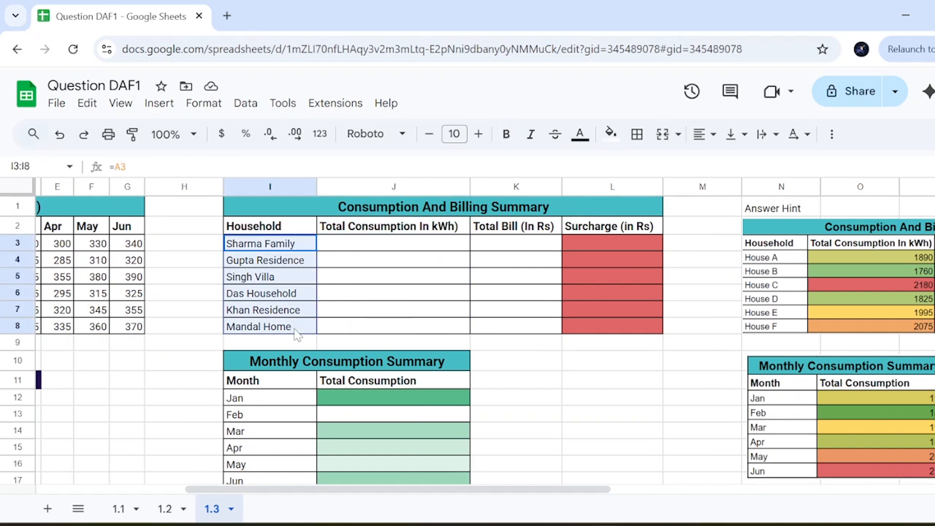
left_click(414, 248)
left_click(496, 251)
left_click_drag(433, 245, 501, 234)
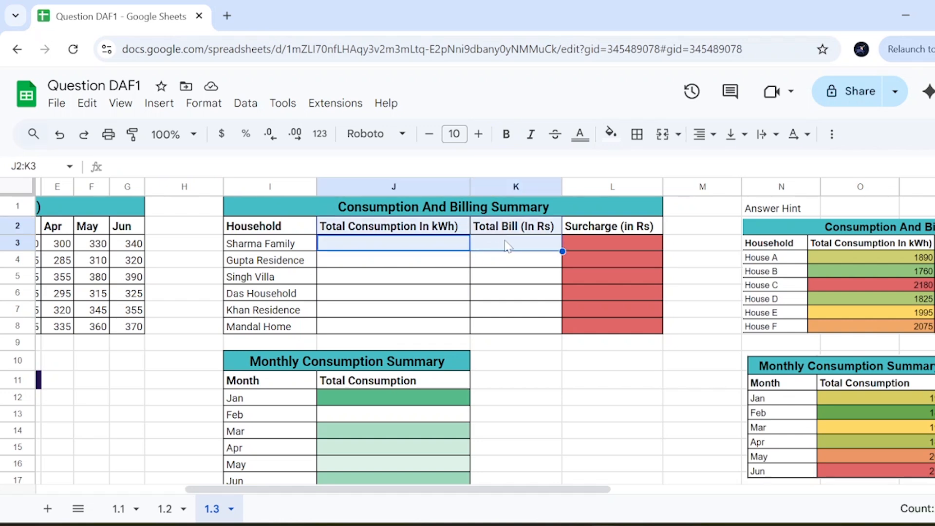
left_click(503, 243)
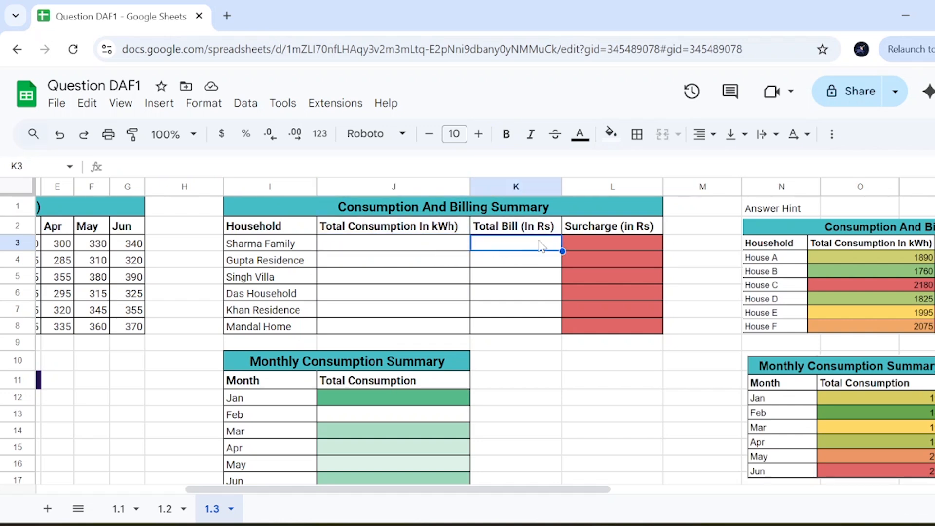
left_click_drag(592, 239, 601, 324)
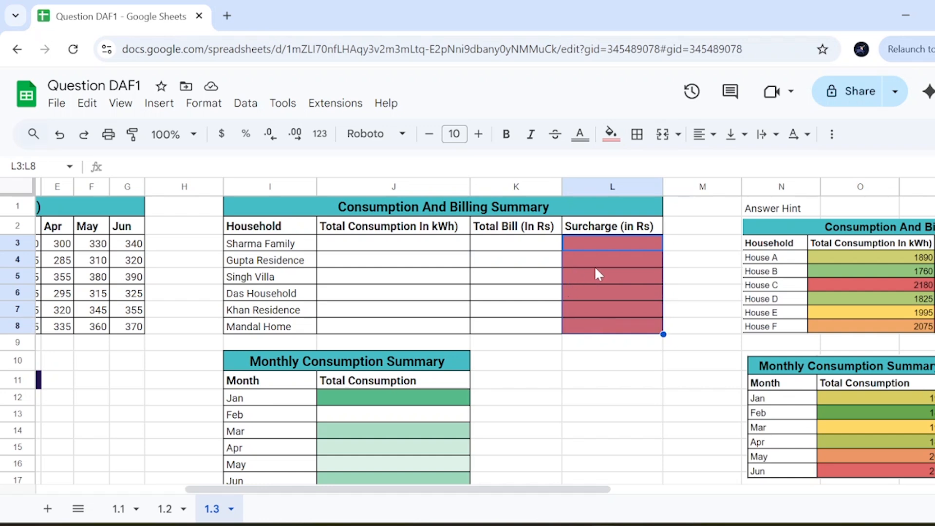
left_click_drag(482, 489, 607, 489)
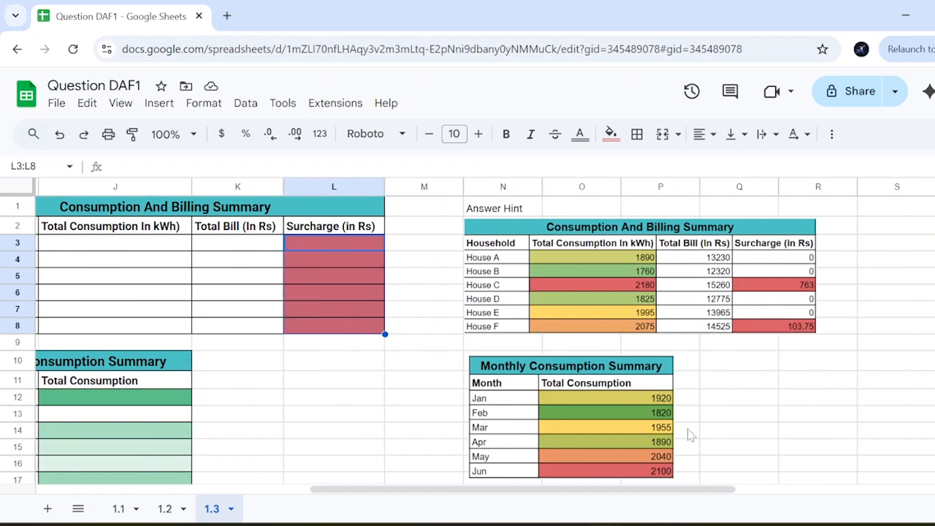
Enter =SUM(B3:G3) in J3 to total the first household's consumption from January to June.
left_click_drag(520, 489, 327, 492)
left_click(509, 265)
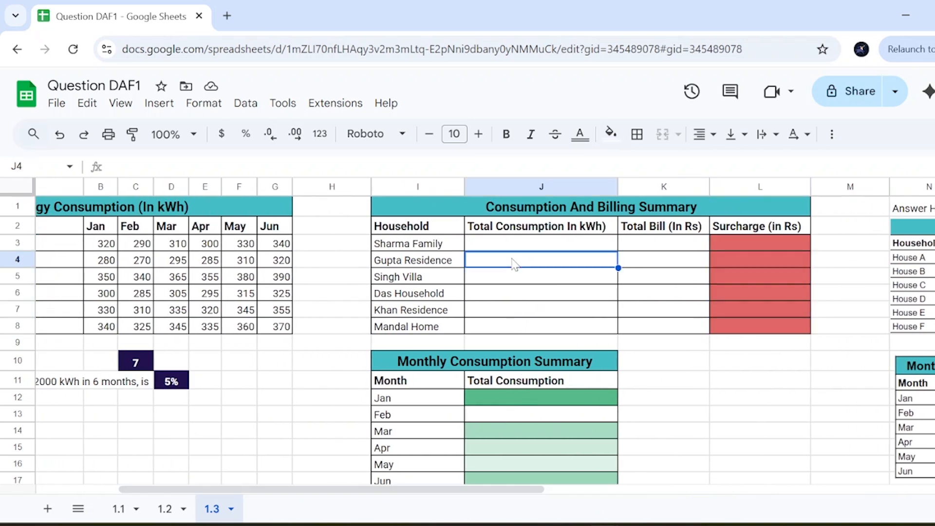
left_click(519, 246)
left_click_drag(299, 491, 193, 493)
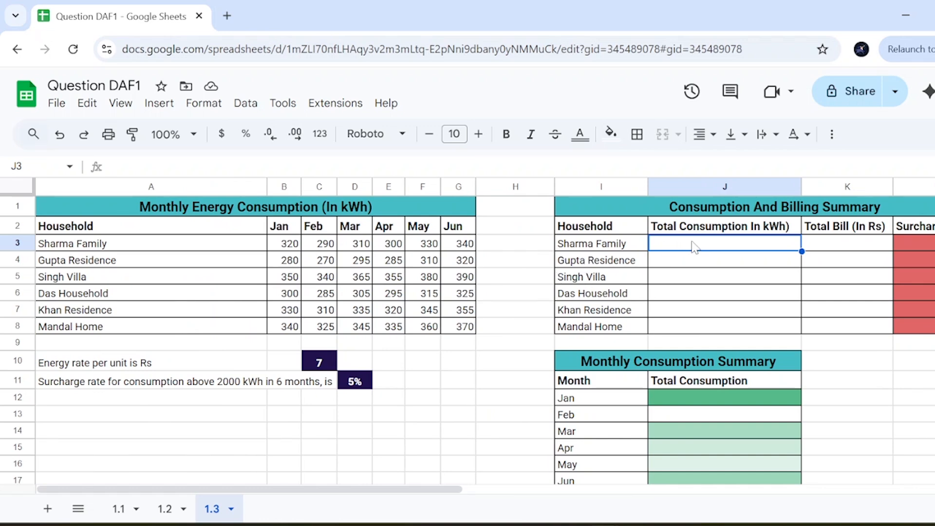
type("=sum")
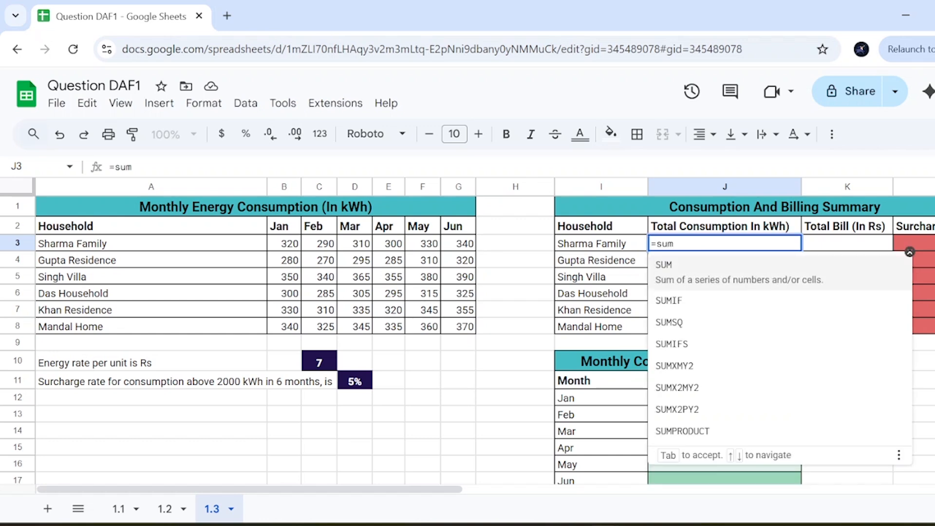
left_click(672, 272)
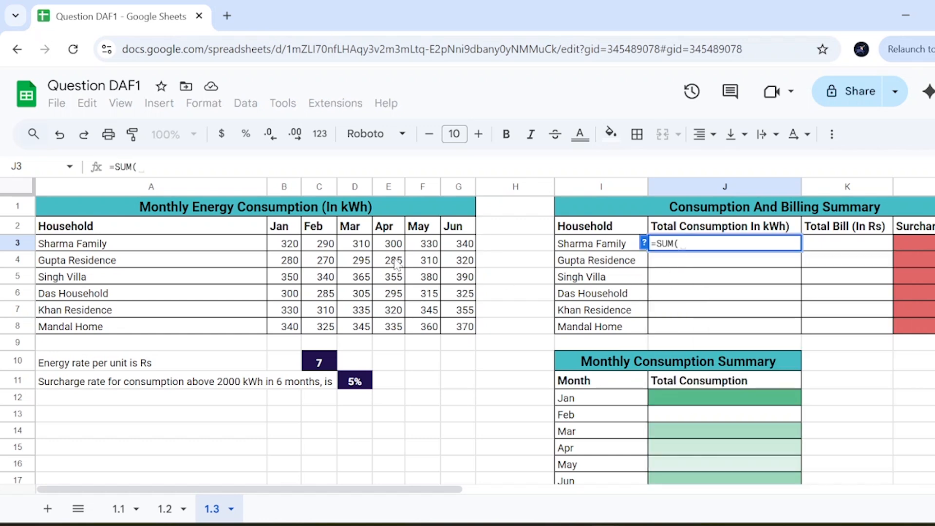
mouse_move(292, 246)
left_mouse_down()
mouse_move(458, 254)
mouse_move(293, 251)
left_mouse_up()
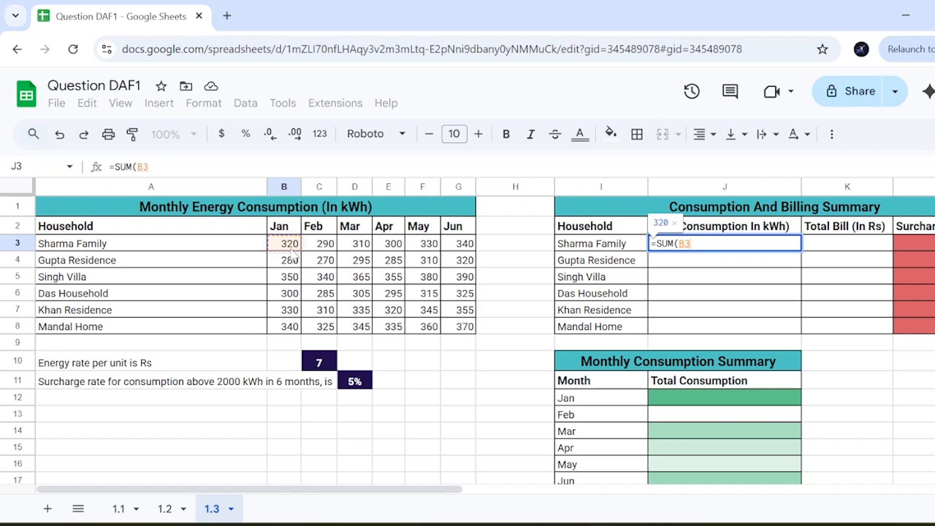
left_click_drag(293, 253, 453, 250)
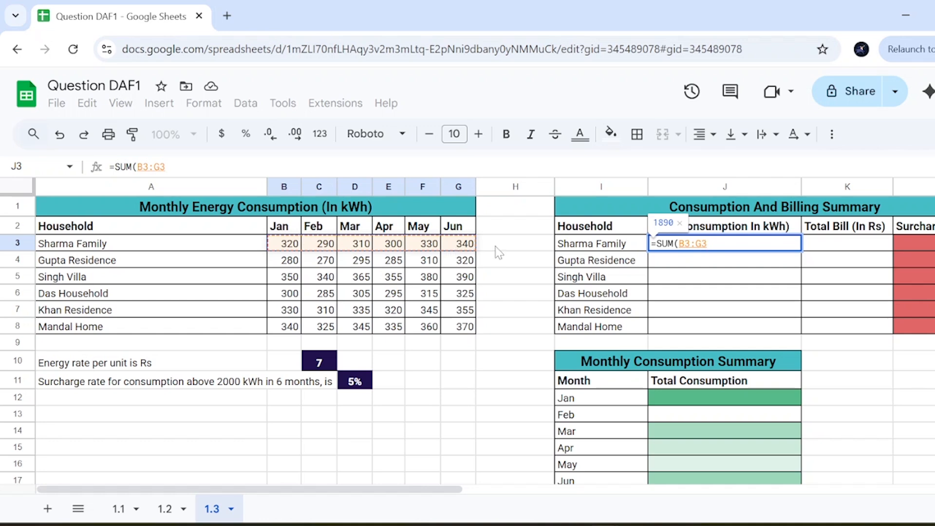
left_click_drag(678, 244, 708, 244)
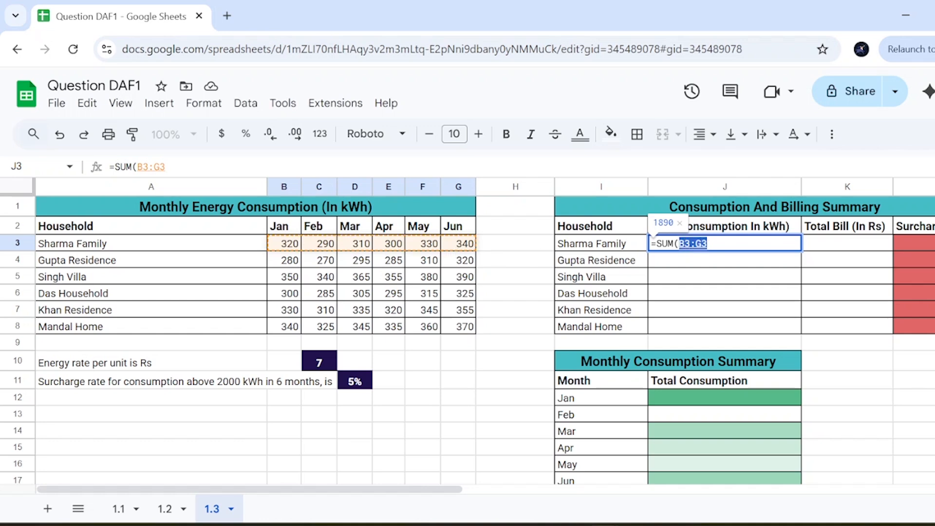
left_click(708, 244)
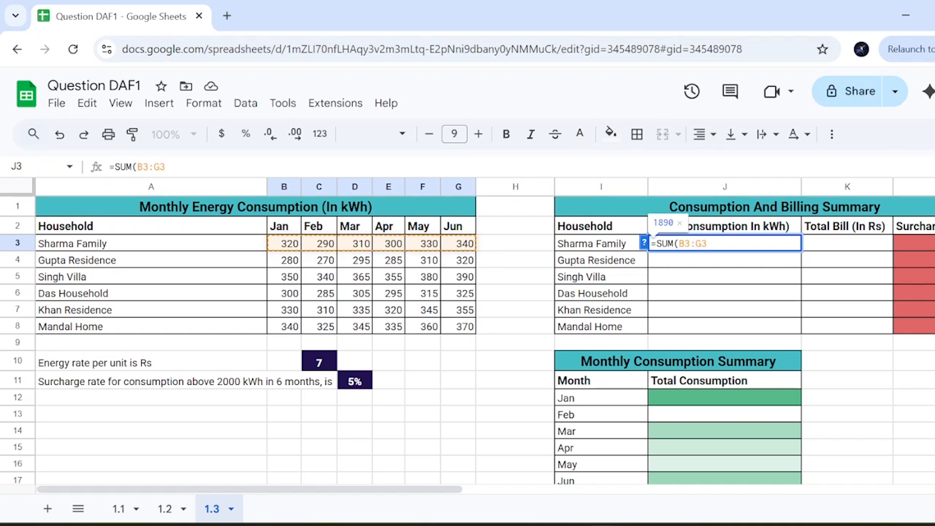
type(")")
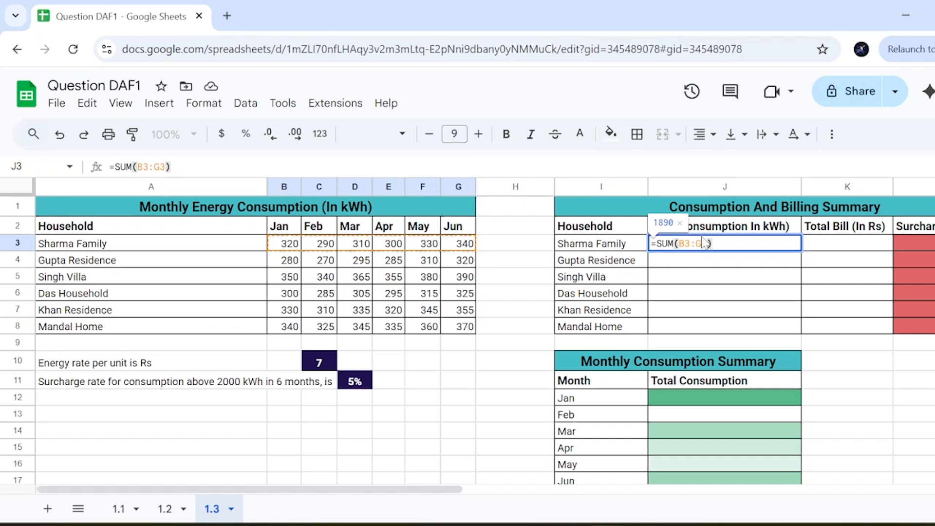
key("Return")
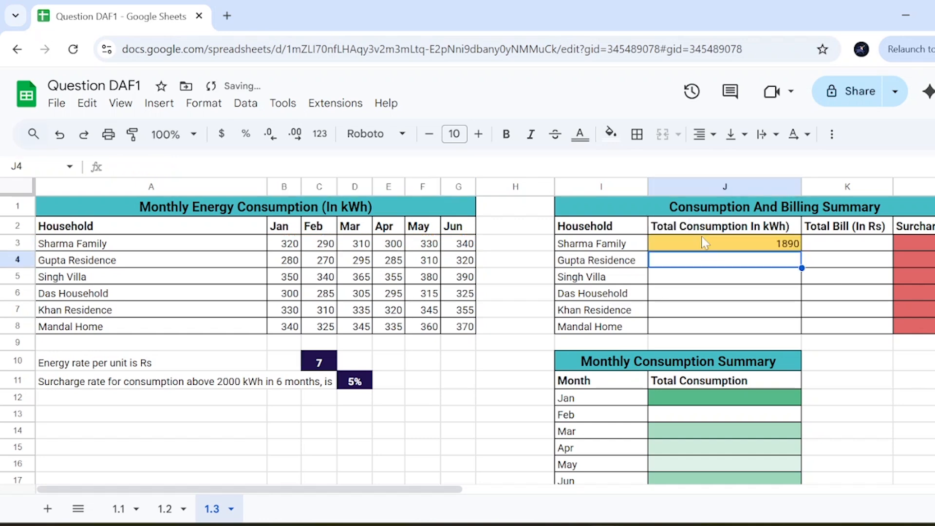
Copy the total consumption formula from J3 down through J8 for the remaining households.
left_click(782, 248)
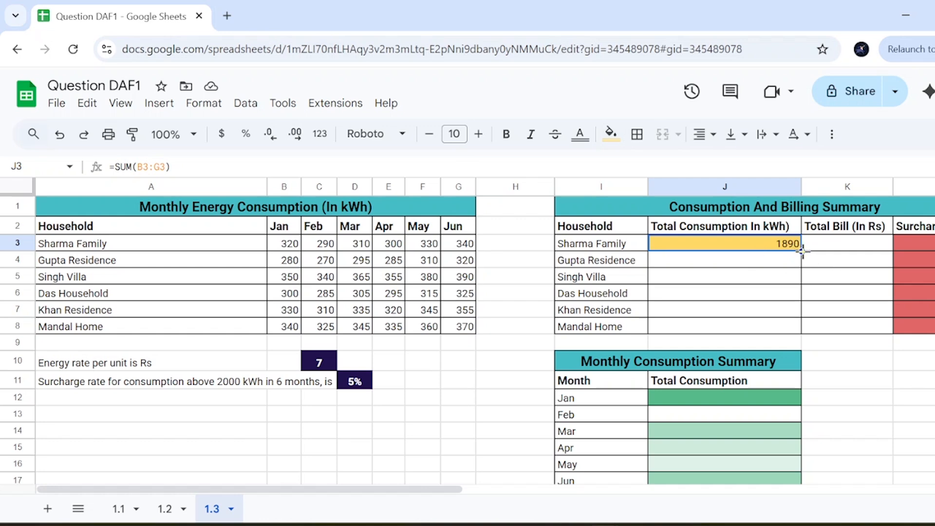
double_click(790, 245)
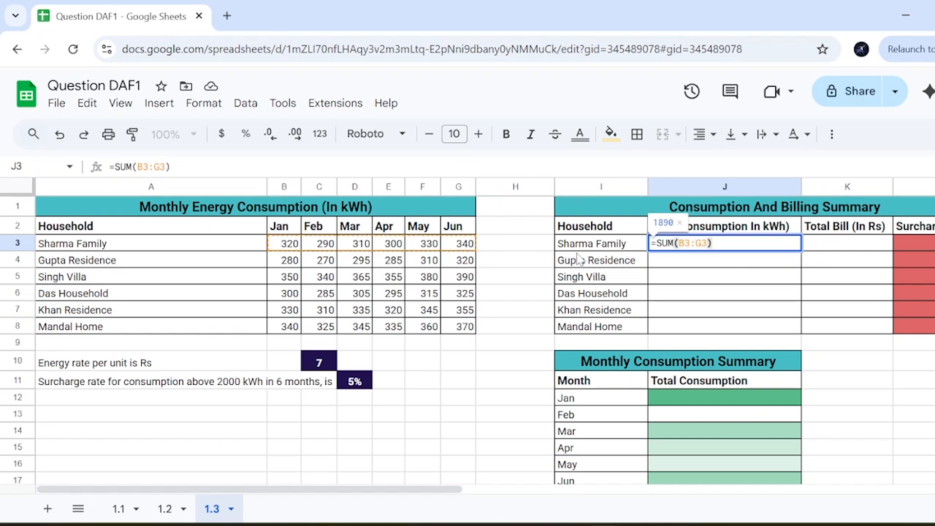
key("Escape")
left_click_drag(802, 251, 801, 328)
Examine the copied total consumption formulas in J4 through J8 and the row range each one sums.
left_click(755, 261)
double_click(754, 259)
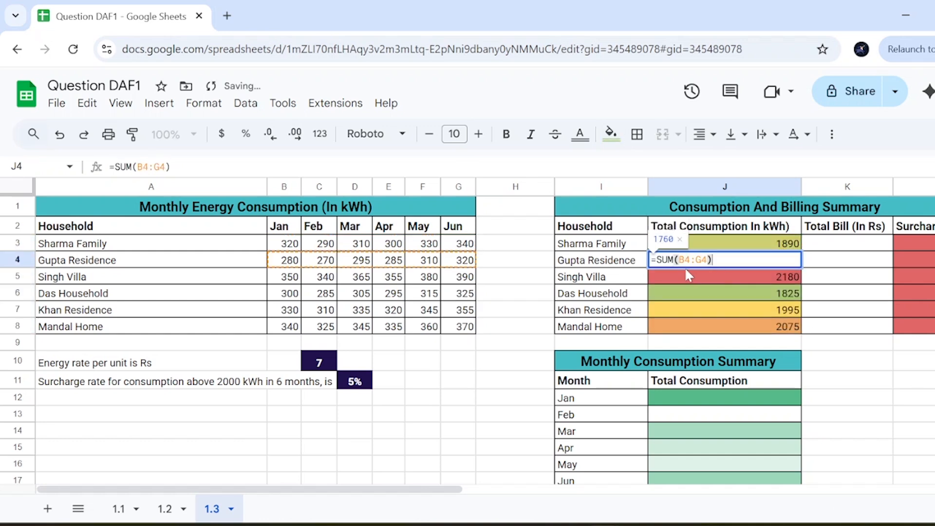
left_click(723, 275)
double_click(724, 275)
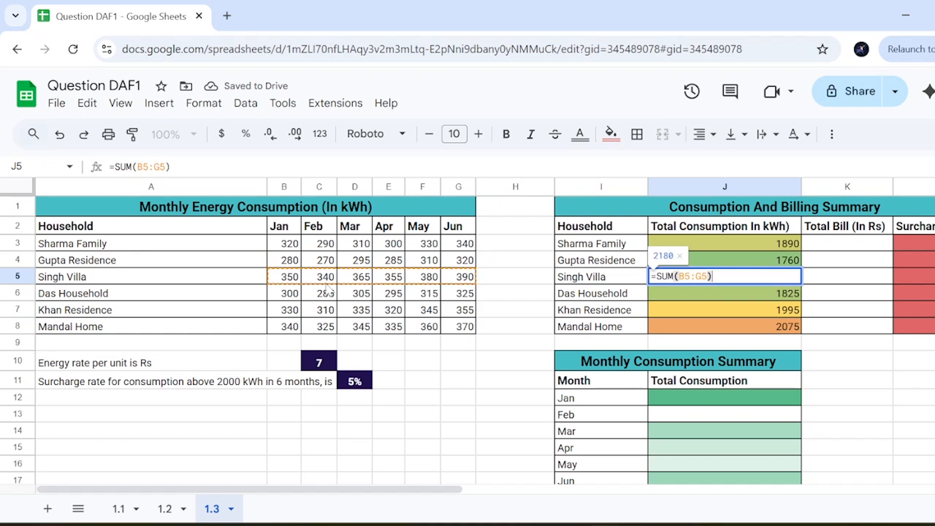
double_click(736, 295)
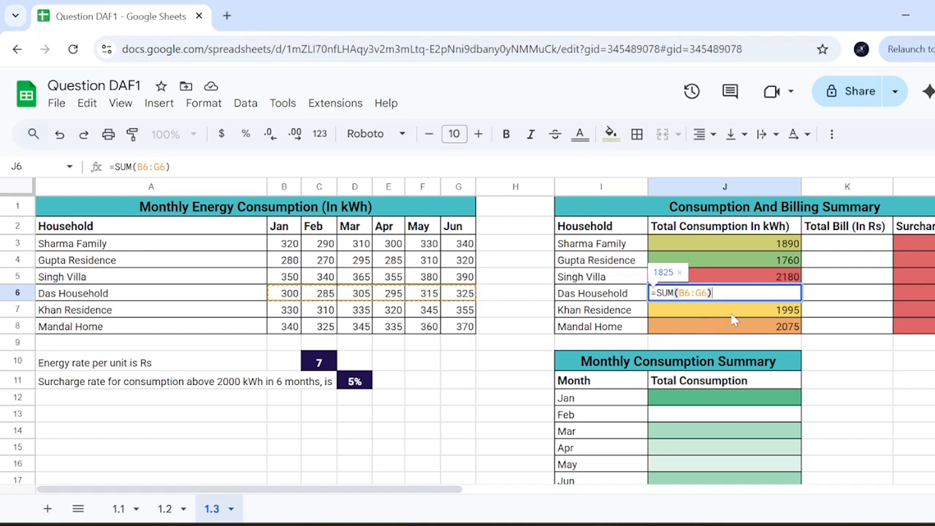
double_click(736, 312)
left_click(745, 331)
double_click(746, 329)
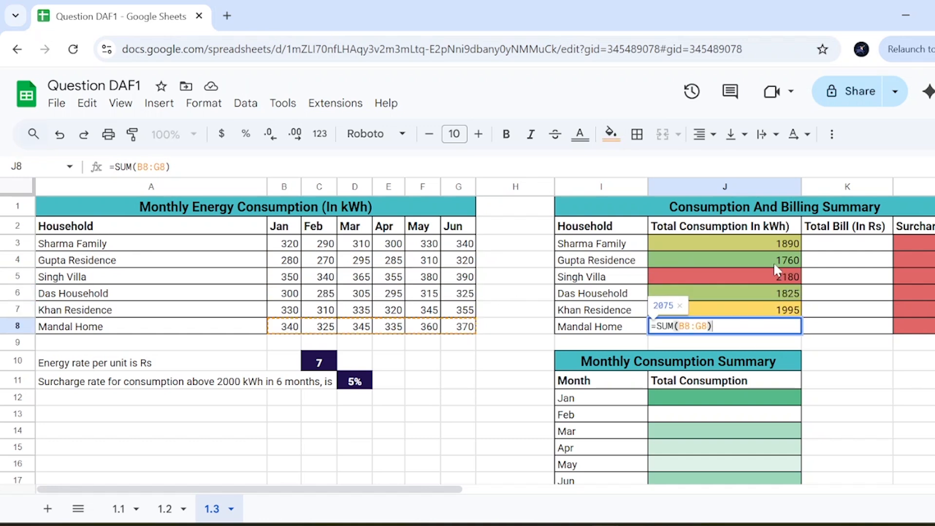
left_click(775, 265)
Enter =C10*J3 in K3 to calculate the first household's total bill from the energy rate and its total consumption.
left_click(820, 246)
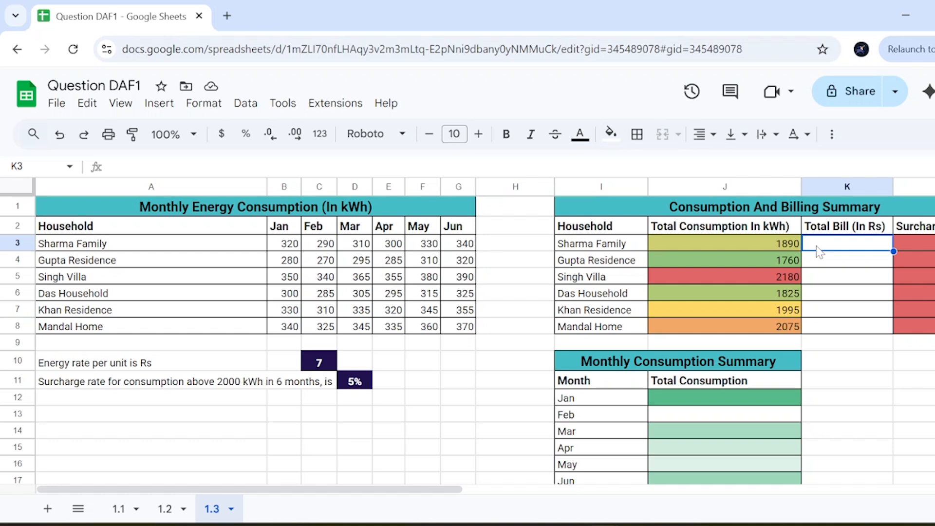
left_click(797, 247)
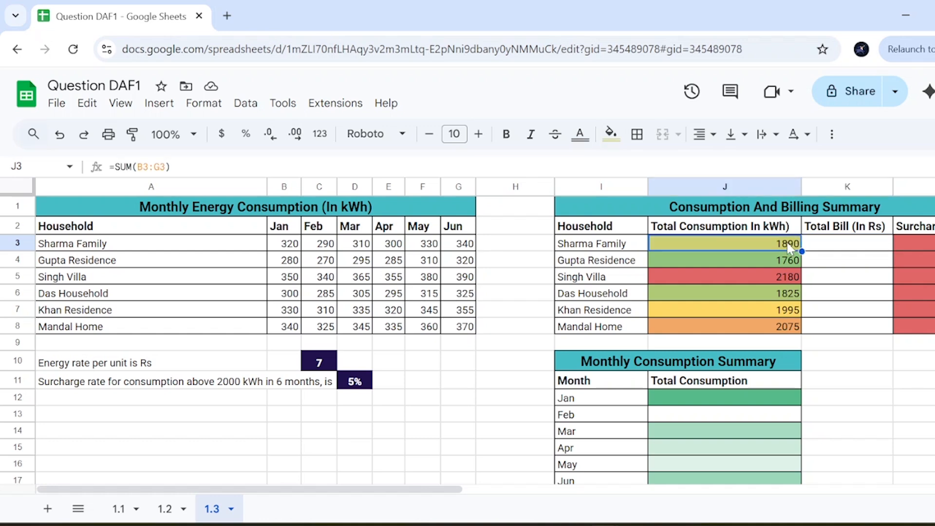
left_click(823, 254)
type("=")
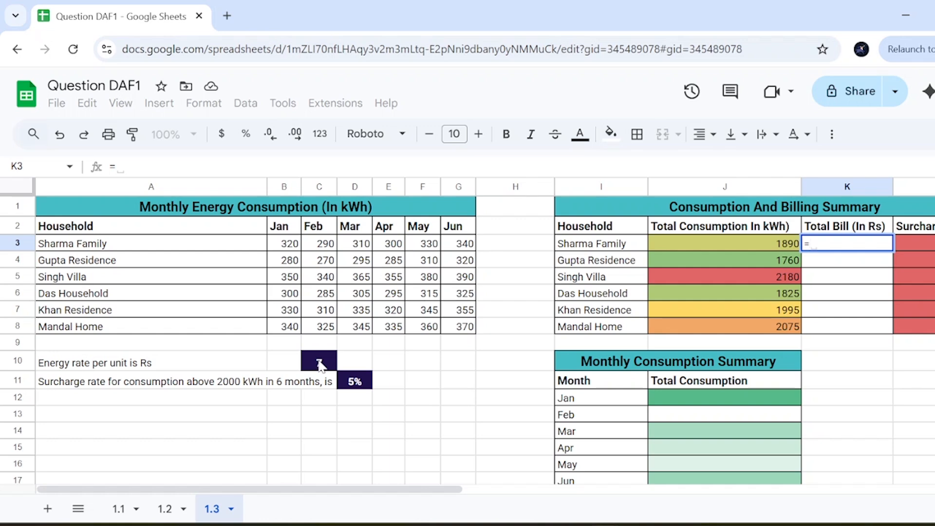
left_click(320, 364)
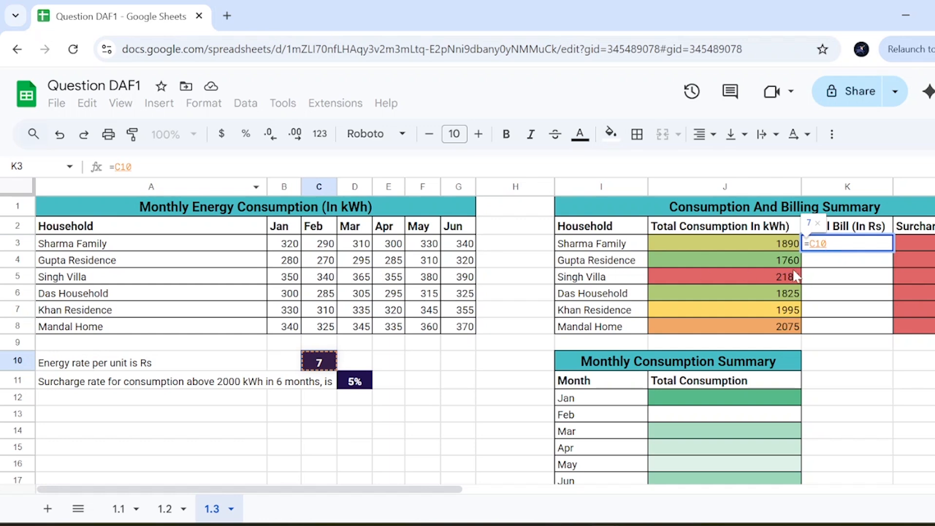
type("*")
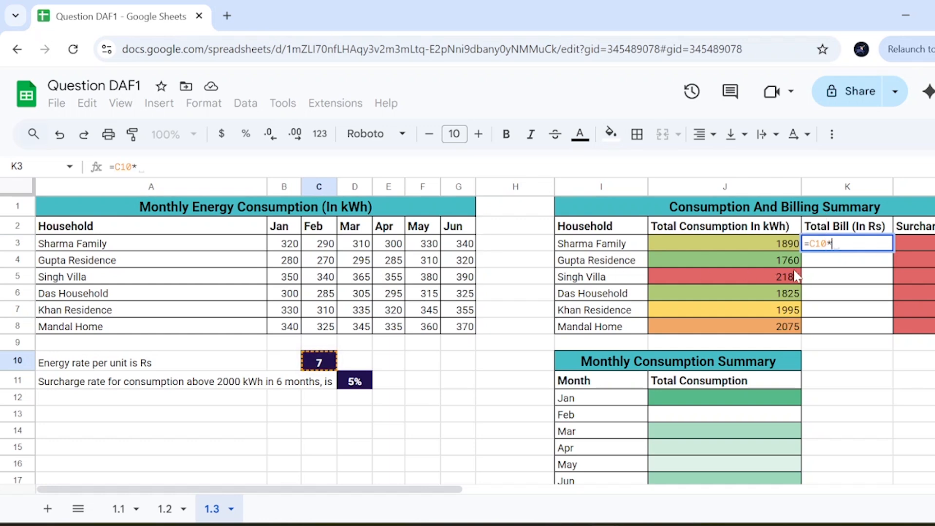
left_click(779, 246)
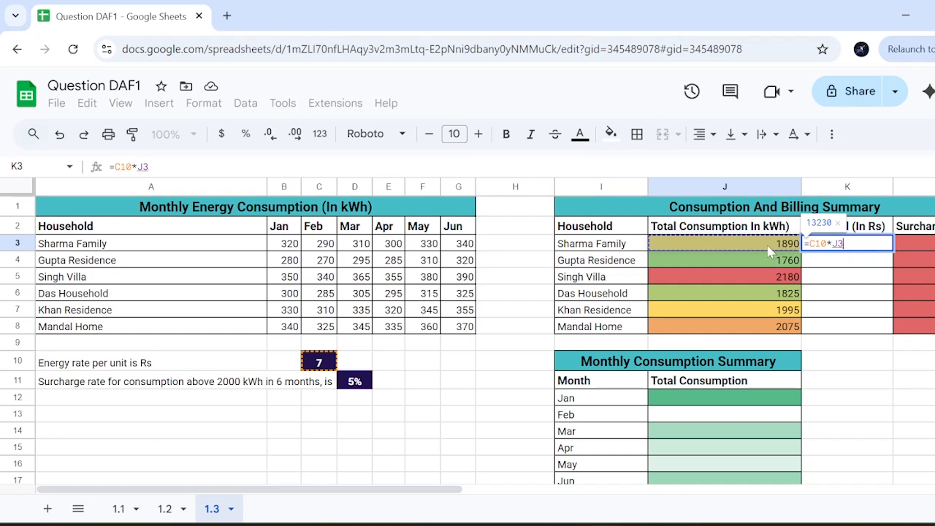
key("Return")
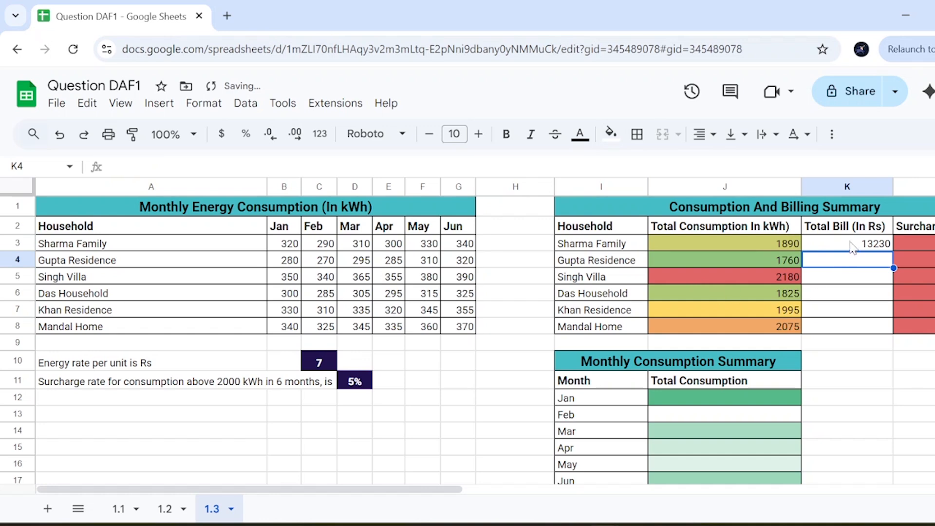
Copy the total bill formula from K3 down through K8 for the remaining households.
left_click(822, 250)
left_click(787, 251)
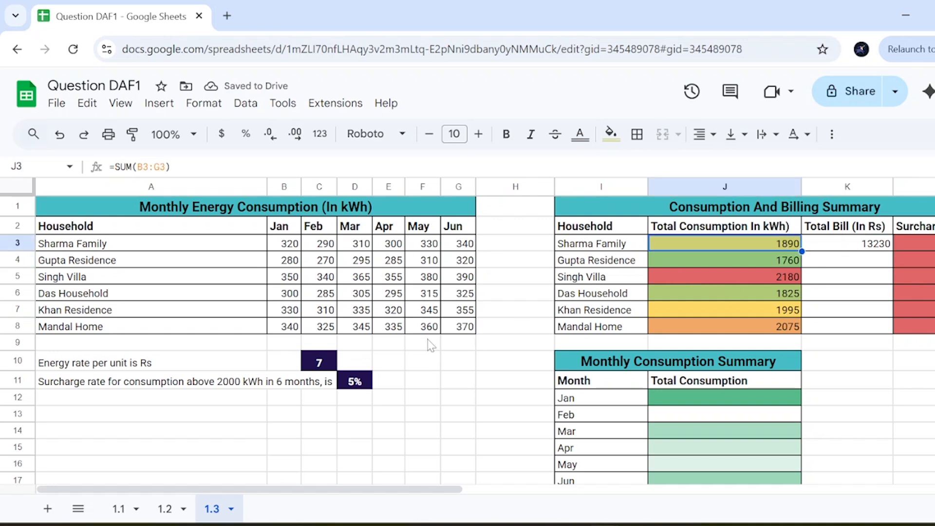
left_click(327, 365)
left_click(847, 251)
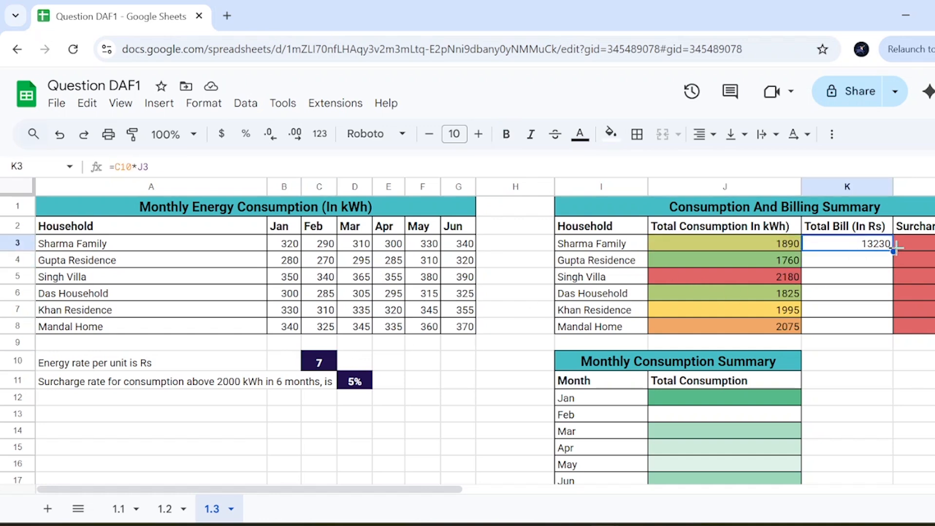
left_click_drag(413, 488, 579, 499)
left_click(514, 380)
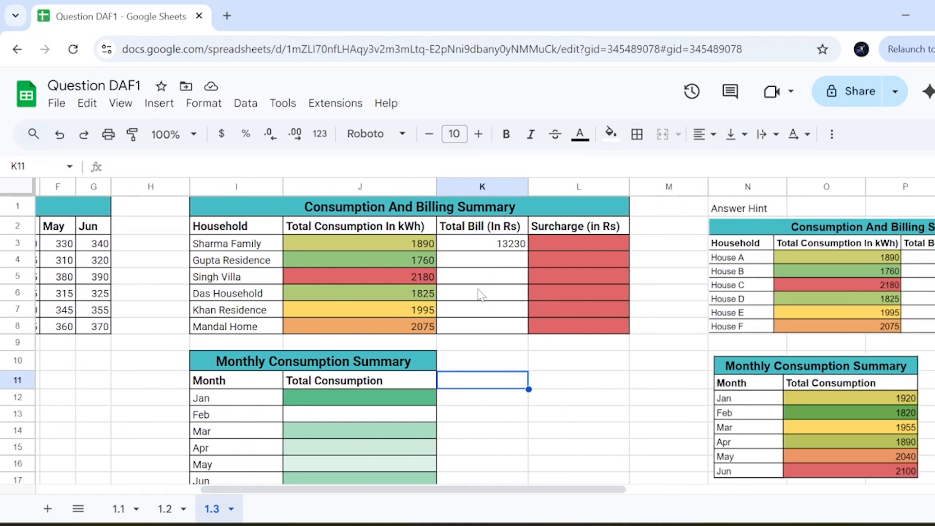
left_click(508, 248)
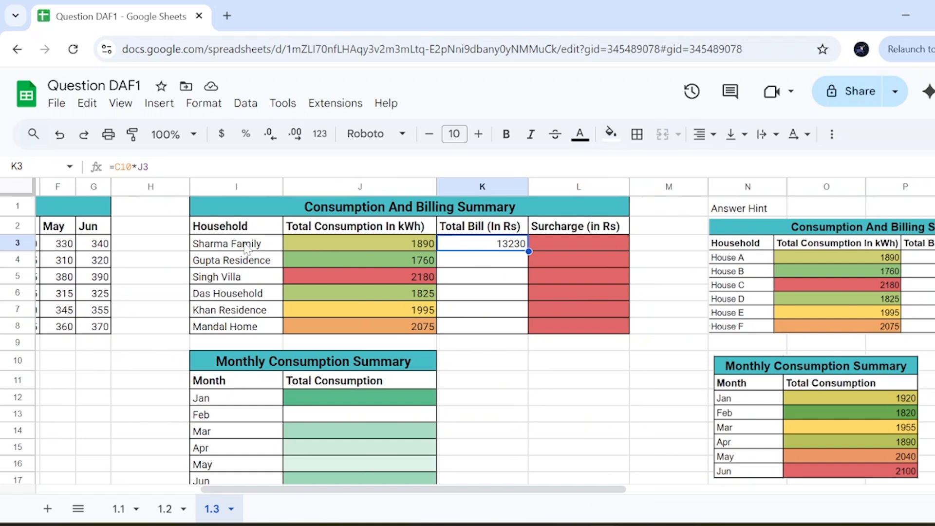
left_click(249, 248)
left_click(493, 246)
left_click_drag(528, 251, 523, 324)
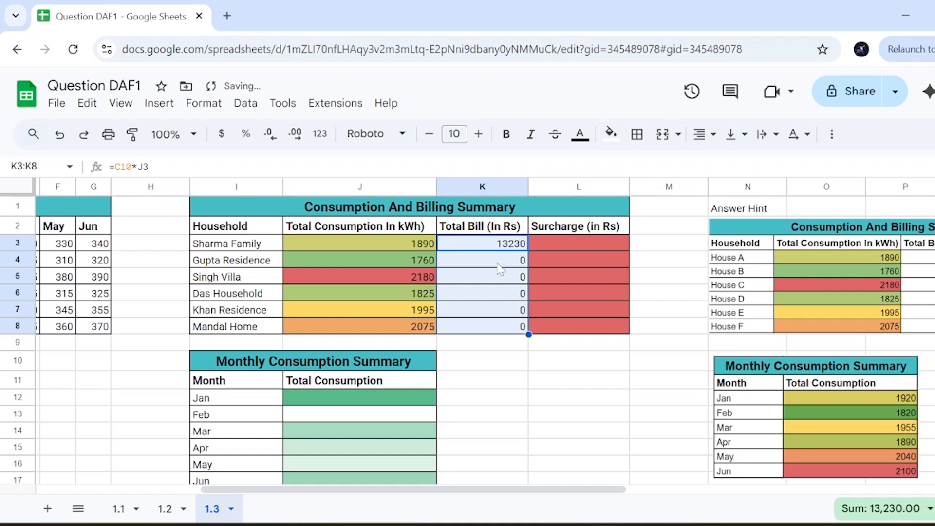
Examine the total bill results in column K and the cells referenced by the formula in K3.
key("Down")
key("Down")
key("Down")
key("Down")
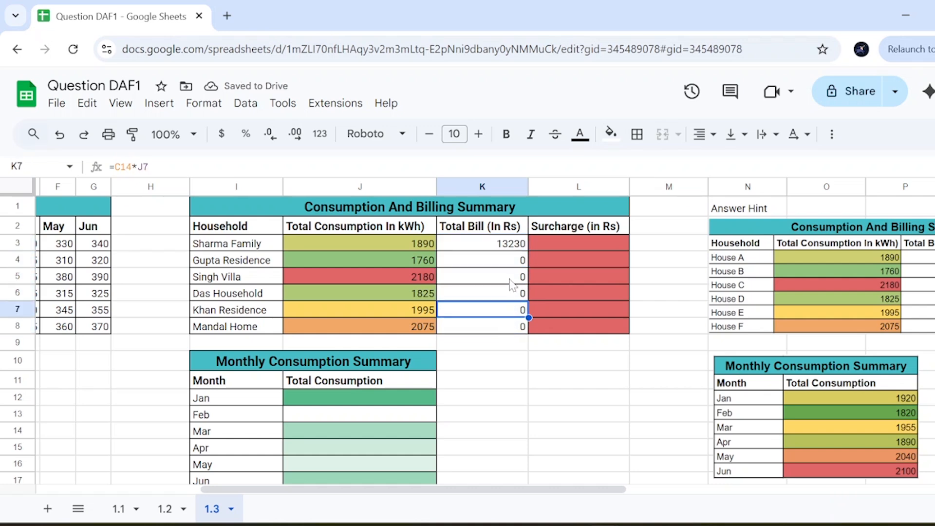
left_click(510, 281)
left_click(497, 246)
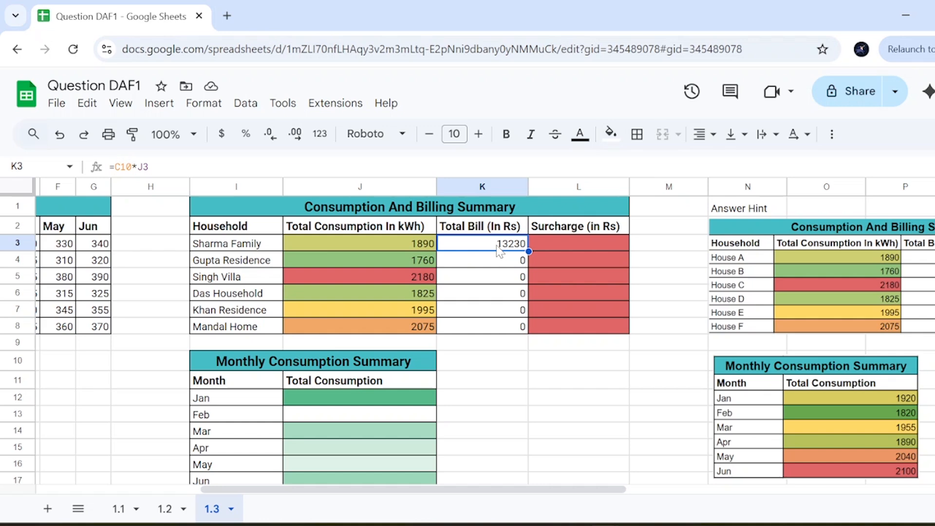
double_click(497, 247)
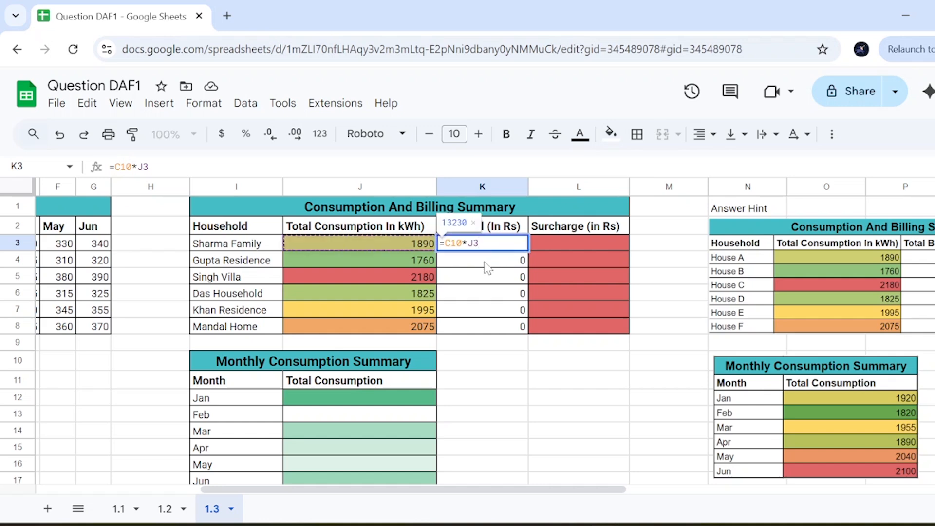
left_click_drag(402, 492, 317, 489)
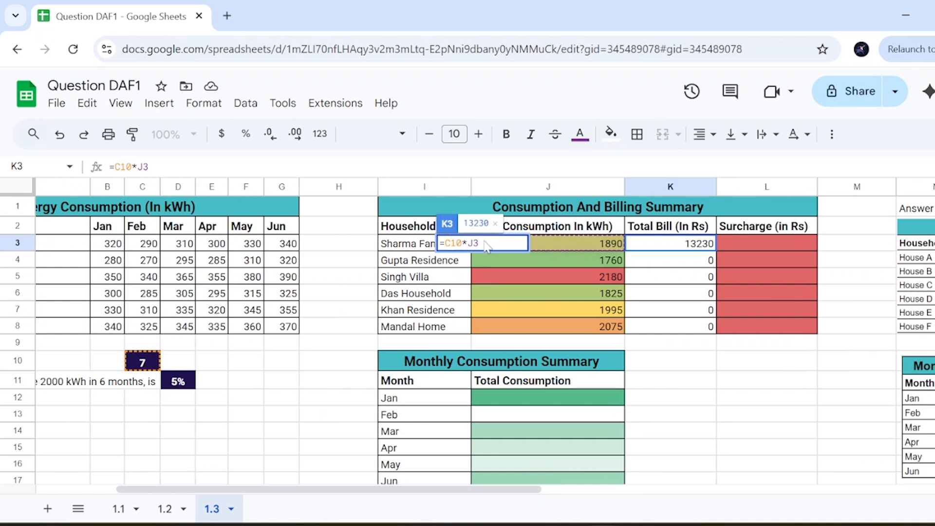
key("Return")
Examine which rate cell the copied total bill formulas in K4, K5 and K8 reference.
double_click(689, 265)
key("ctrl+a")
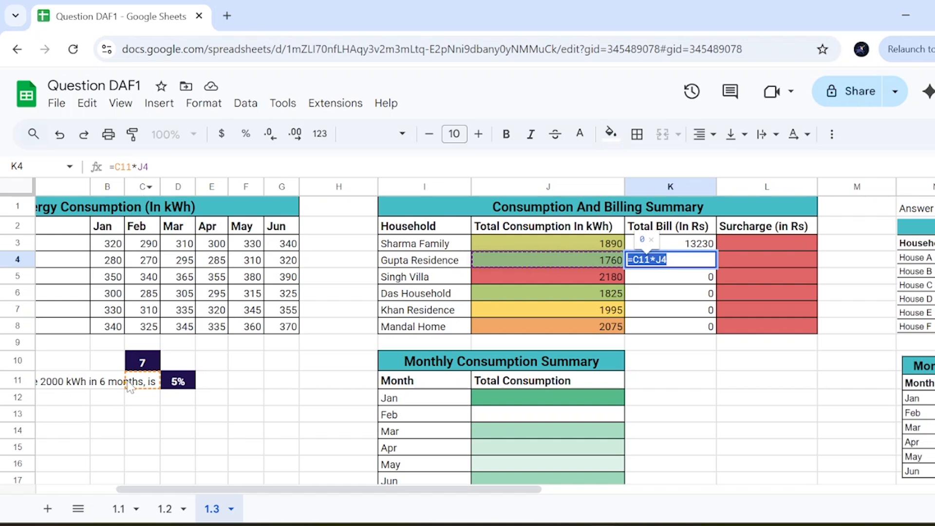
left_click(688, 277)
double_click(688, 277)
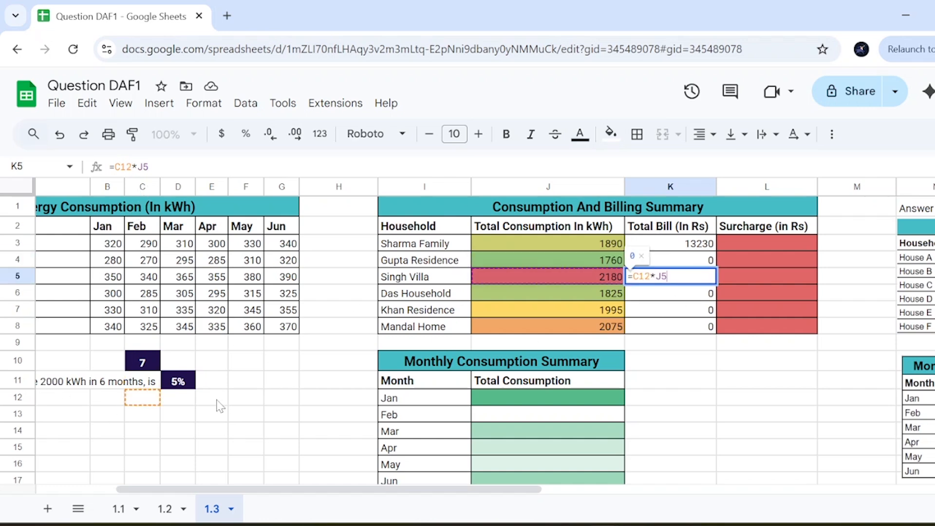
key("Return")
left_click(691, 326)
double_click(690, 326)
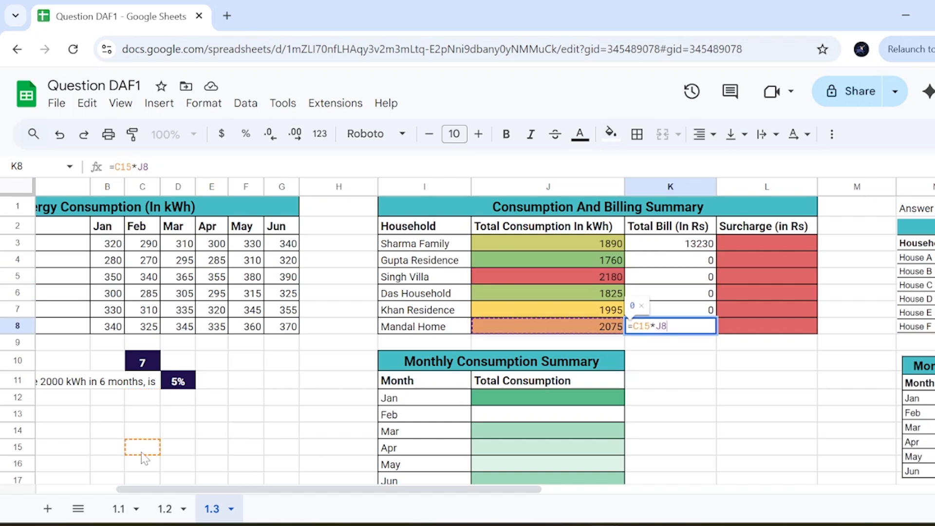
left_click(688, 246)
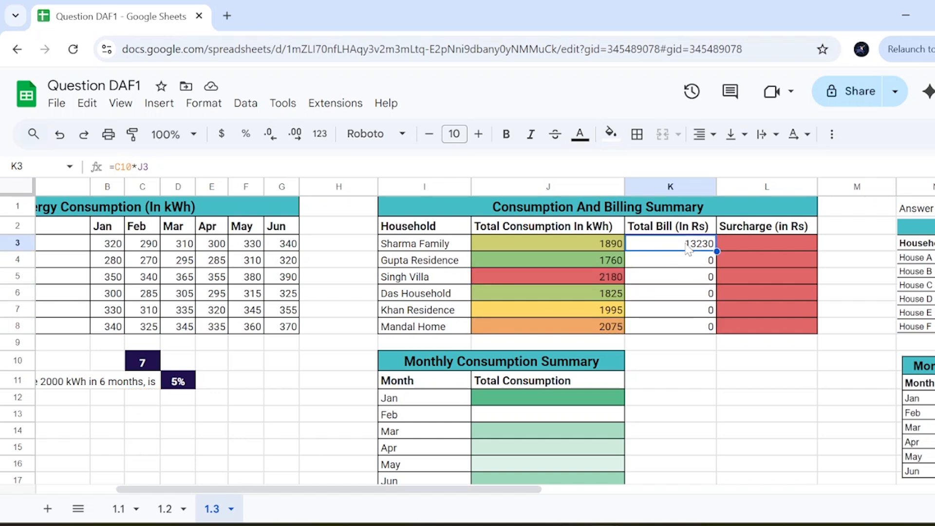
Compare the energy rate cell C10 and consumption cell J3 with the references in the K3, K4 and K5 formulas.
left_click(152, 367)
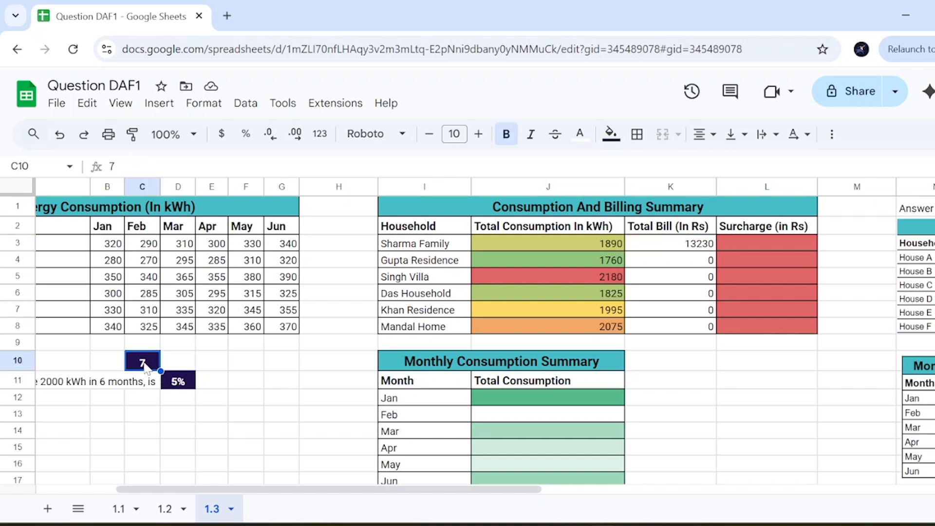
left_click(592, 243)
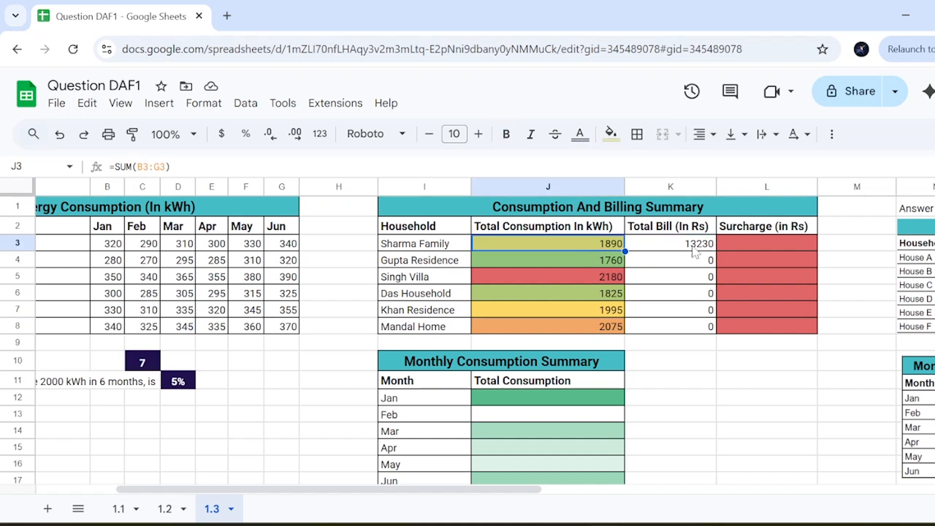
double_click(699, 244)
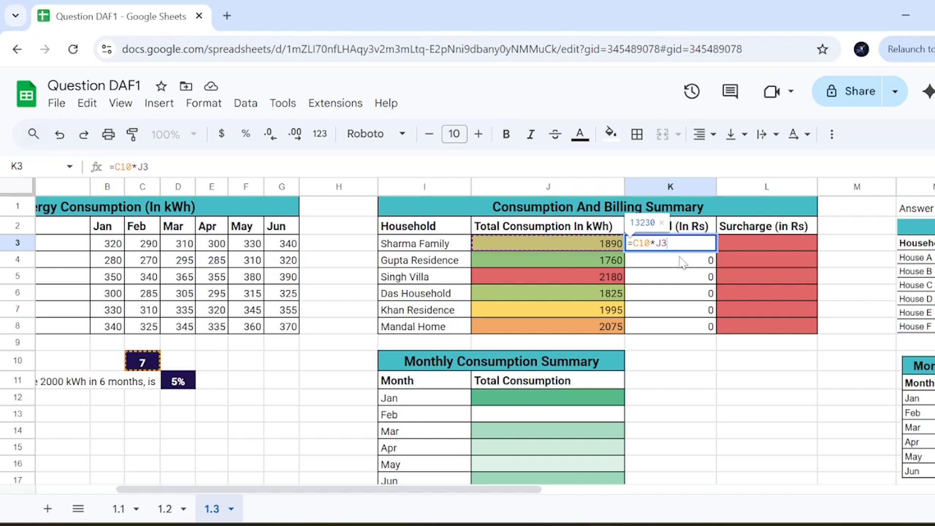
double_click(680, 258)
key("shift+Left")
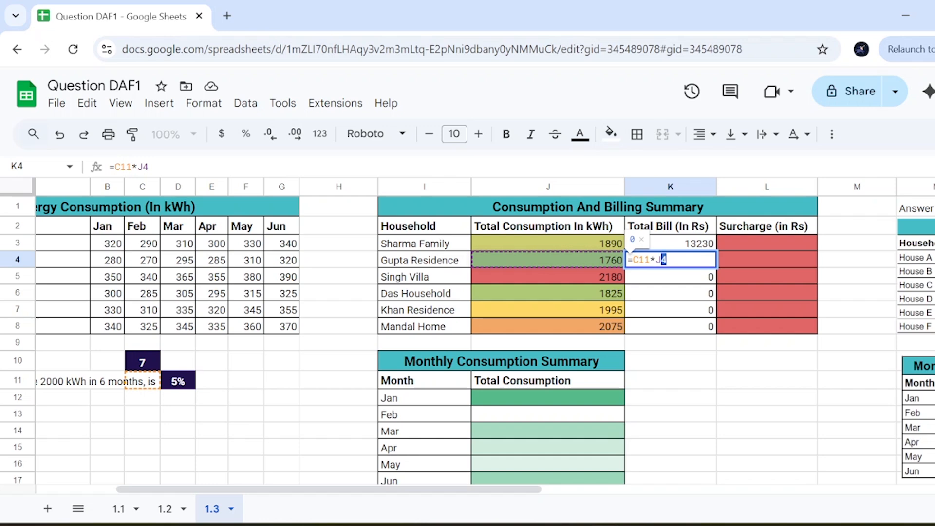
key("Return")
double_click(684, 276)
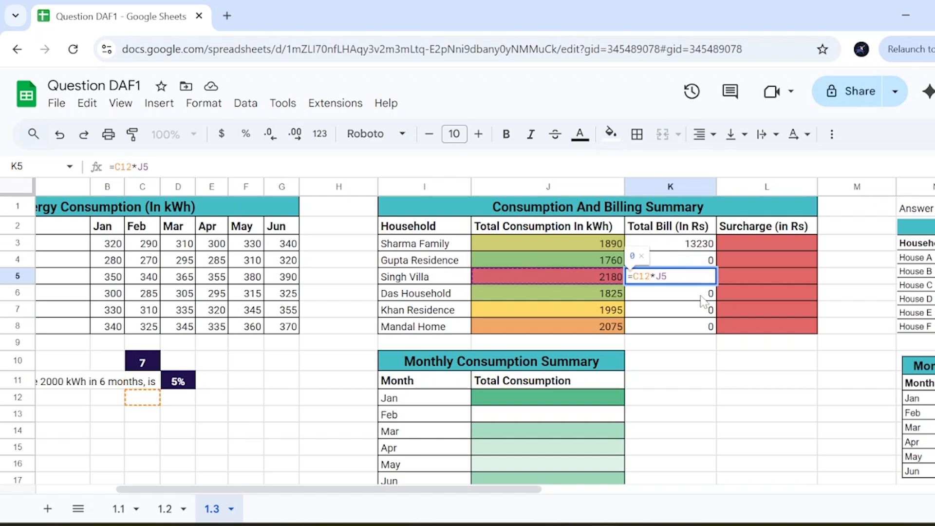
left_click(704, 298)
key("Return")
Change the total bill formula in K3 to =$C$10*J3 so the energy rate reference is absolute.
left_click(683, 256)
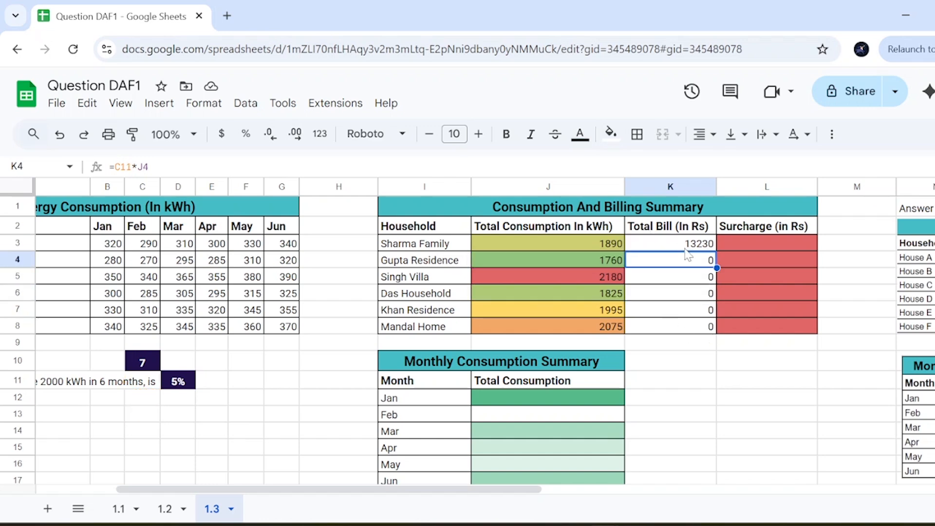
left_click(685, 250)
double_click(685, 248)
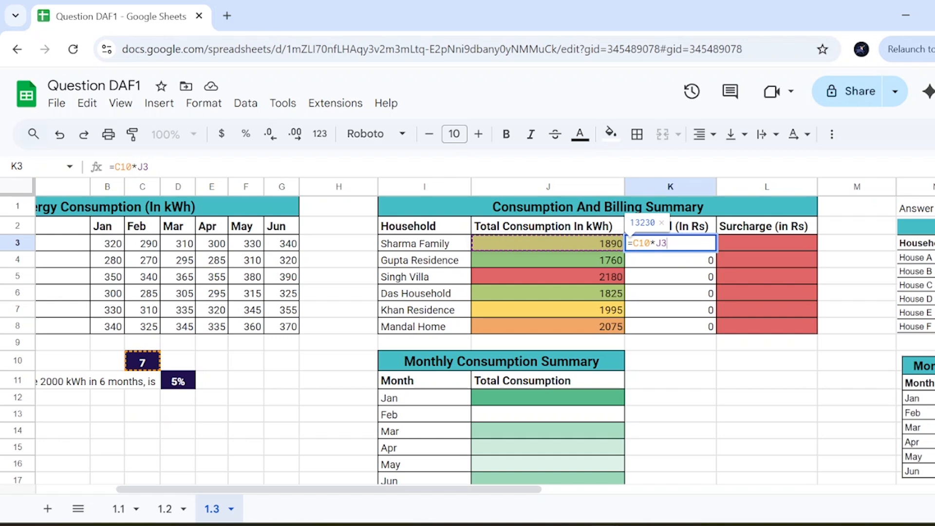
key("Left")
key("Left")
key("Left")
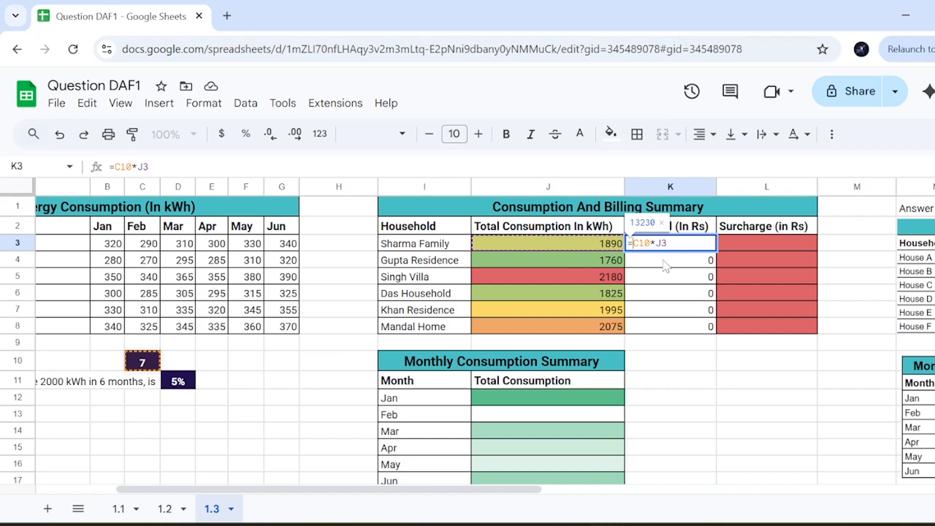
type("$")
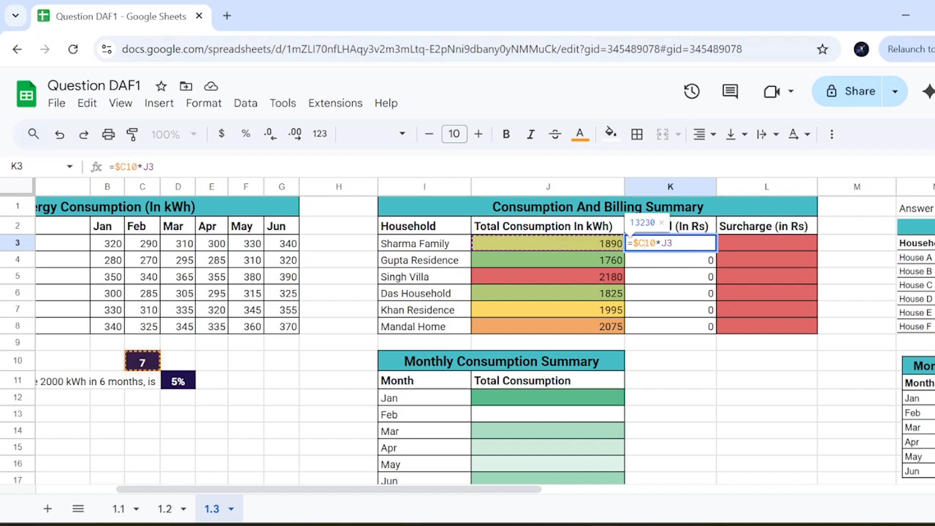
type("$")
key("Return")
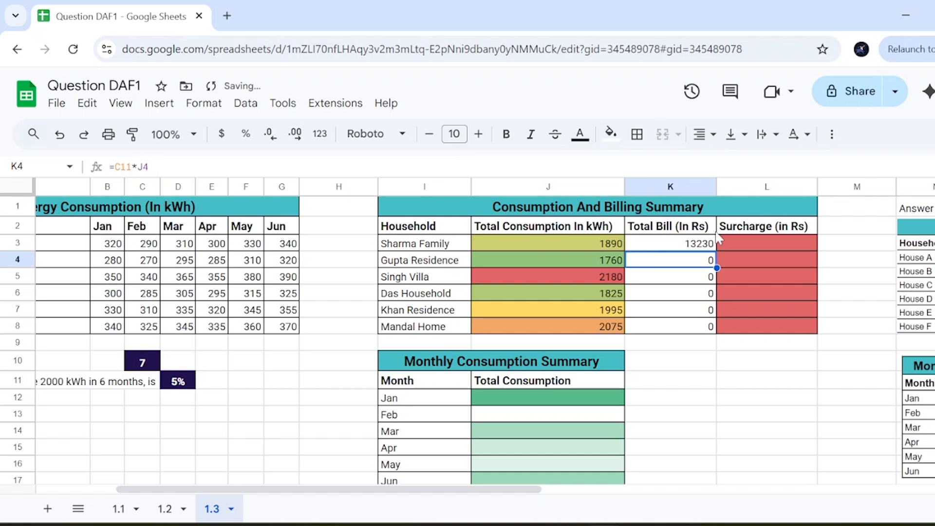
left_click(689, 247)
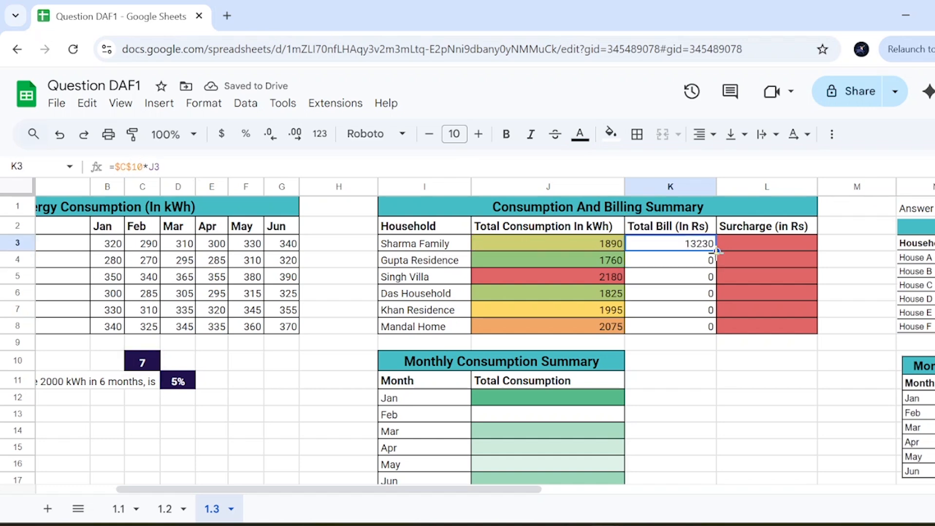
Copy the total bill formula from K3 down through K8 and check the references in K8.
left_click_drag(716, 251, 716, 335)
double_click(699, 331)
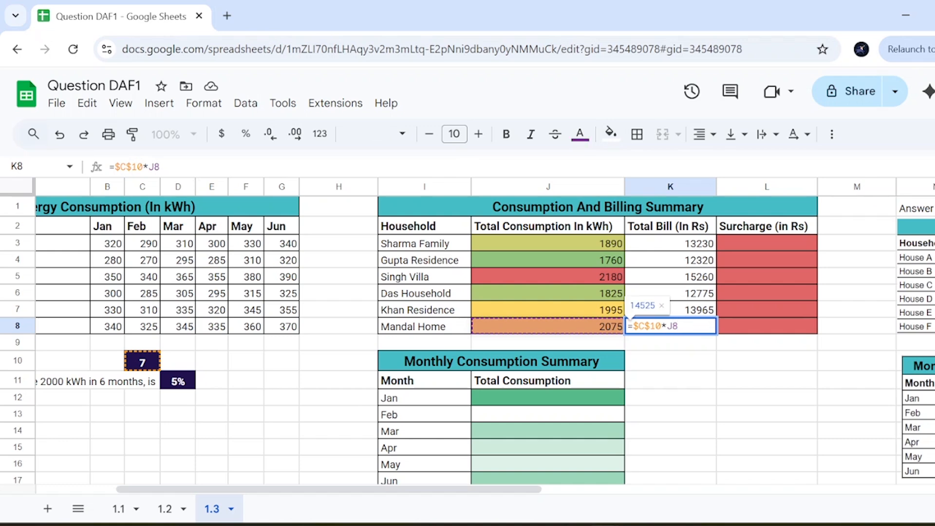
key("Return")
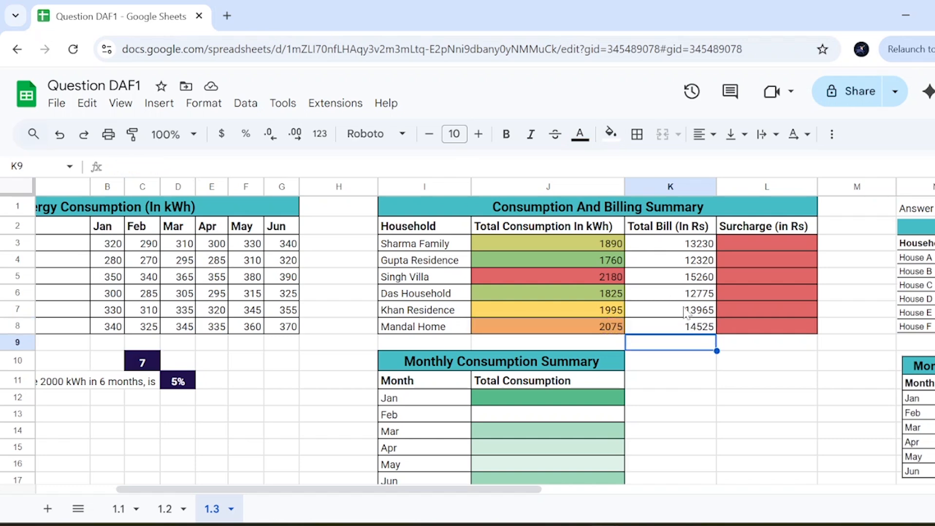
left_click_drag(696, 258, 697, 327)
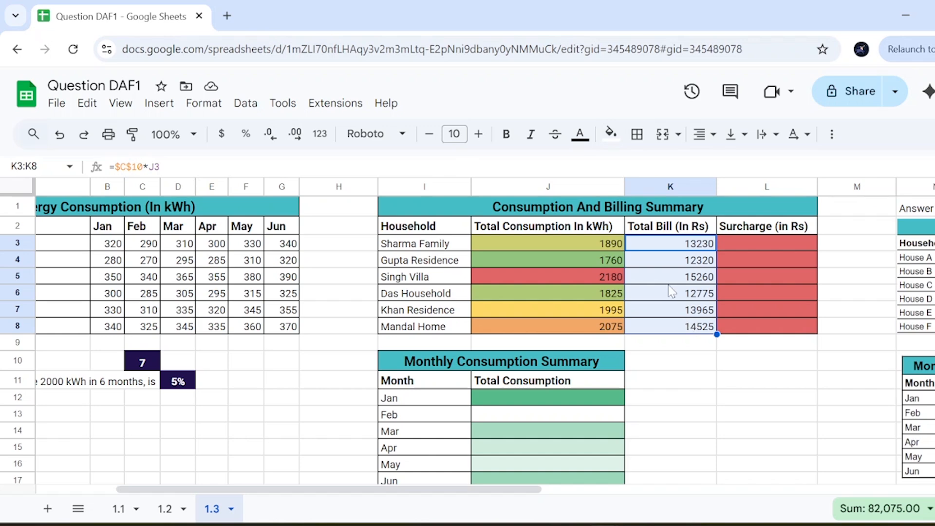
Check the consumption totals in J5 and J8, and enter a surcharge of 0 in L3, L4 and L5.
left_click(753, 246)
left_click(592, 282)
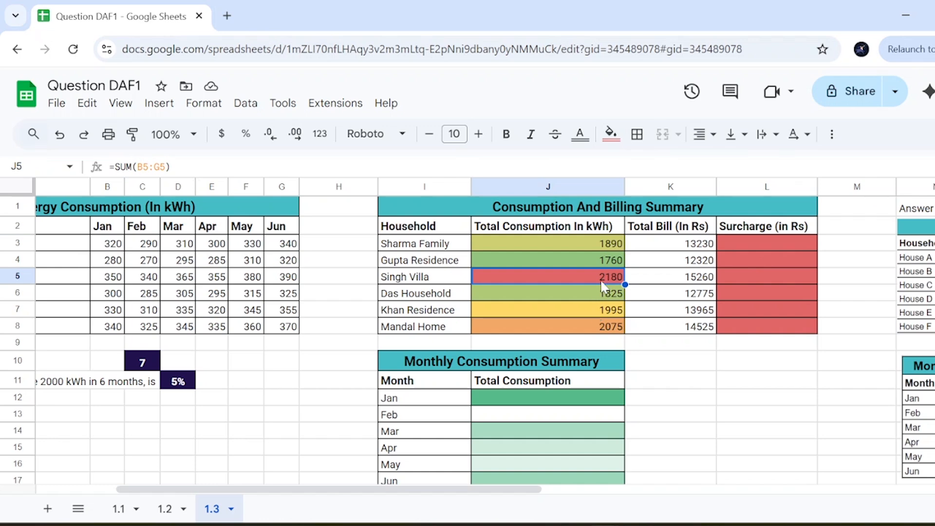
left_click(602, 327)
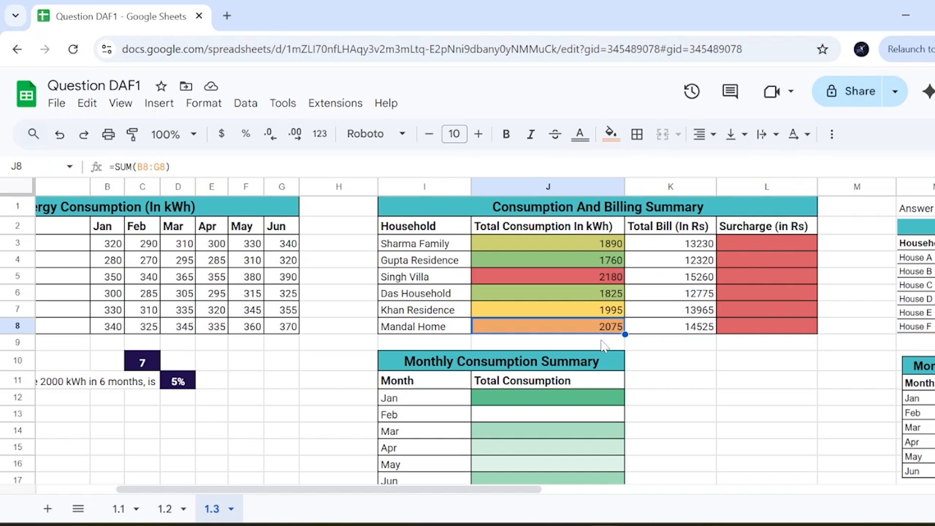
left_click(742, 279)
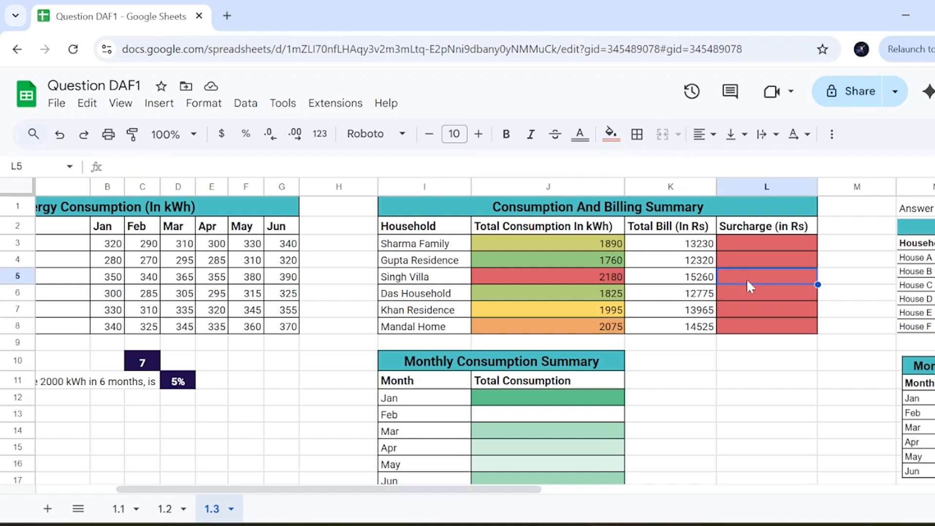
left_click(760, 244)
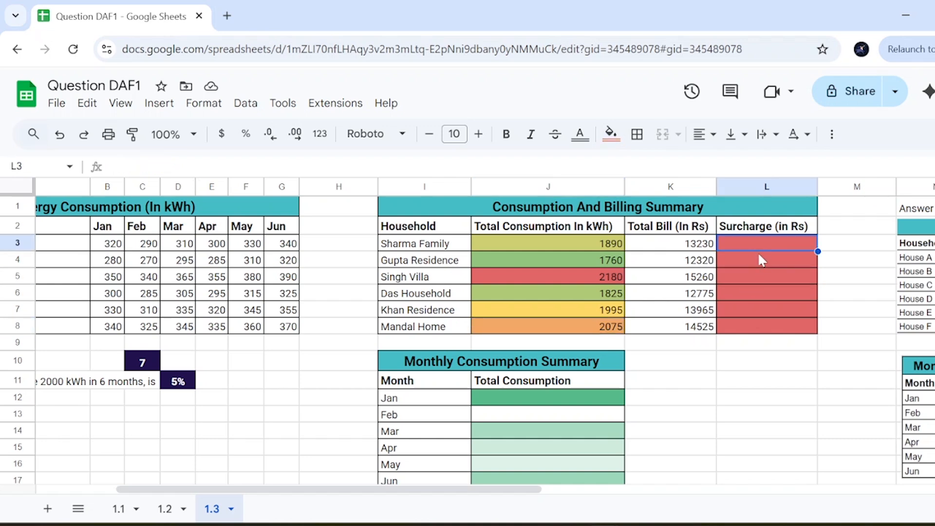
type("0")
key("Return")
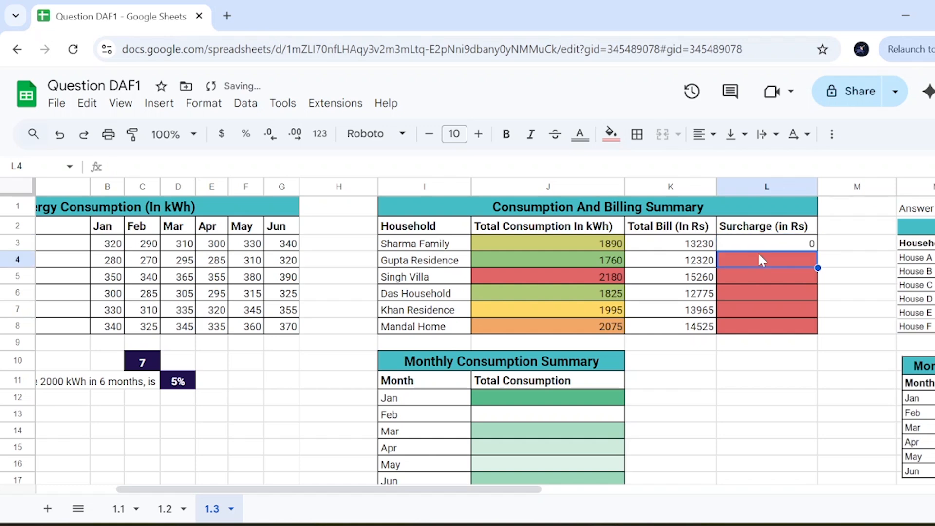
type("0")
key("Return")
type("0")
key("Return")
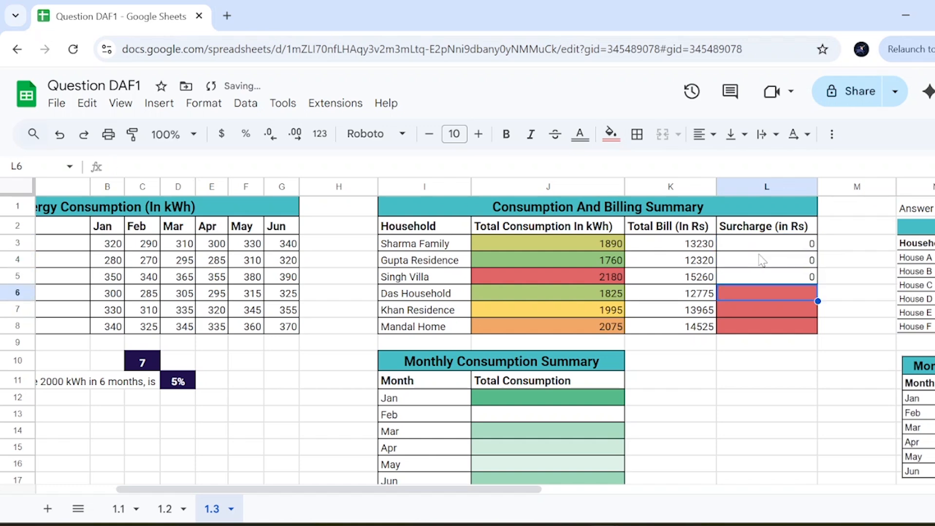
Replace the surcharge in L5 with the formula =K5*$D$11, using an absolute reference to the surcharge rate.
left_click(778, 278)
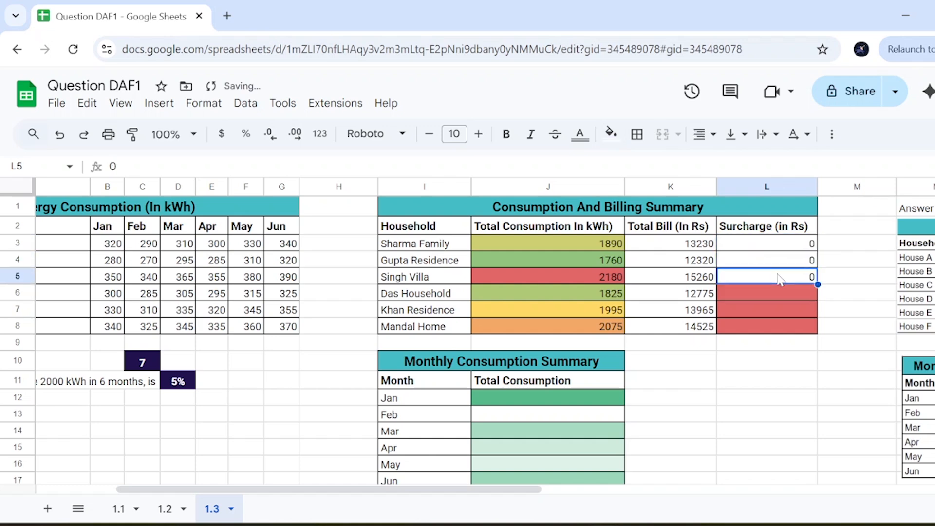
type("=")
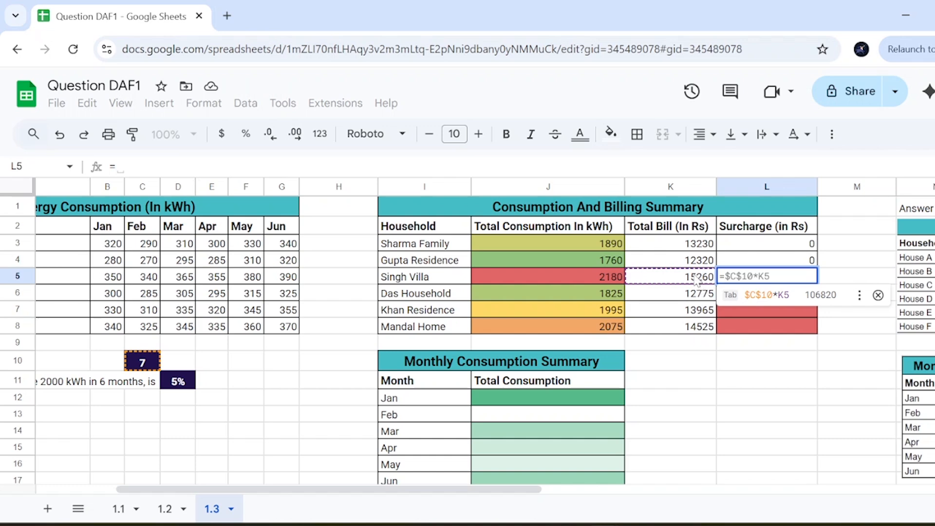
left_click(695, 278)
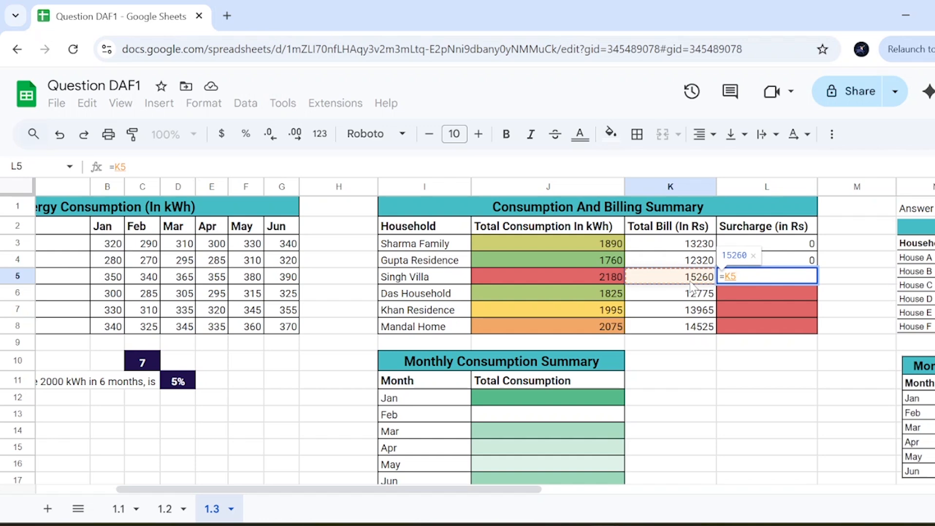
type("*")
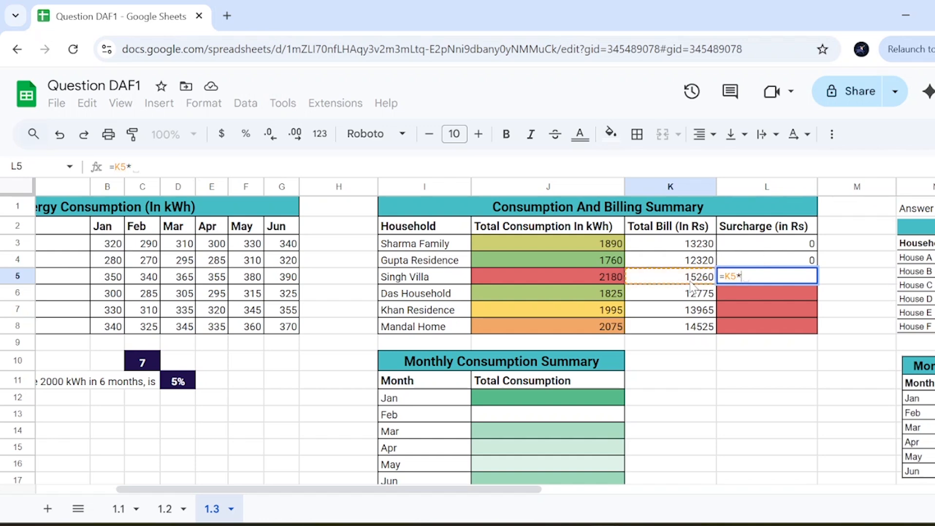
left_click(180, 384)
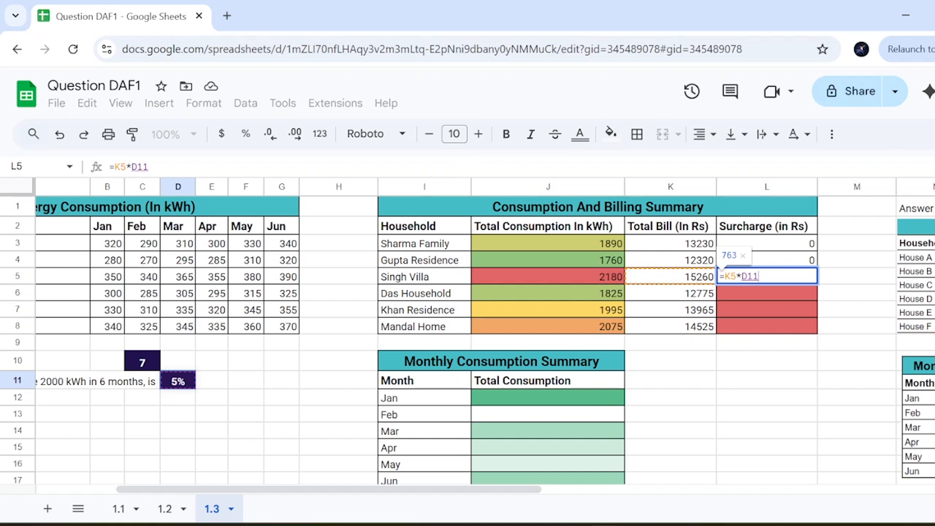
double_click(750, 277)
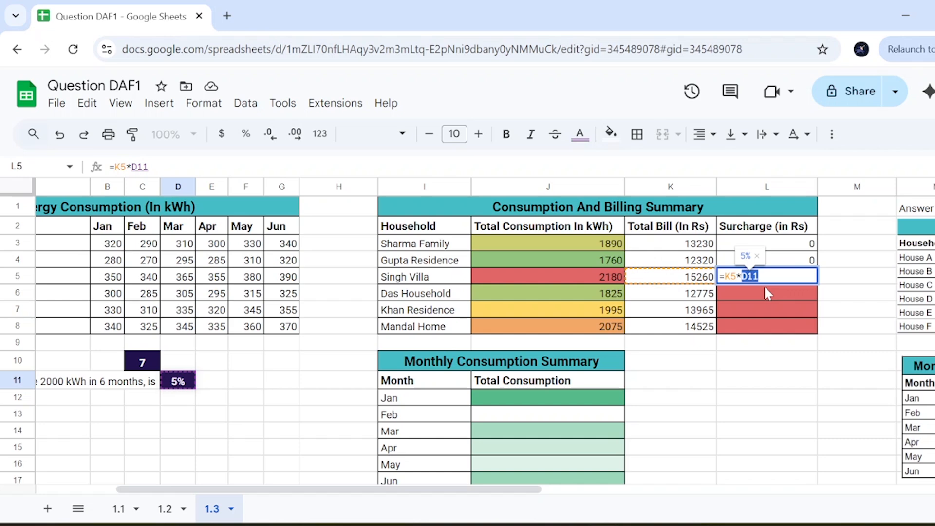
key("F4")
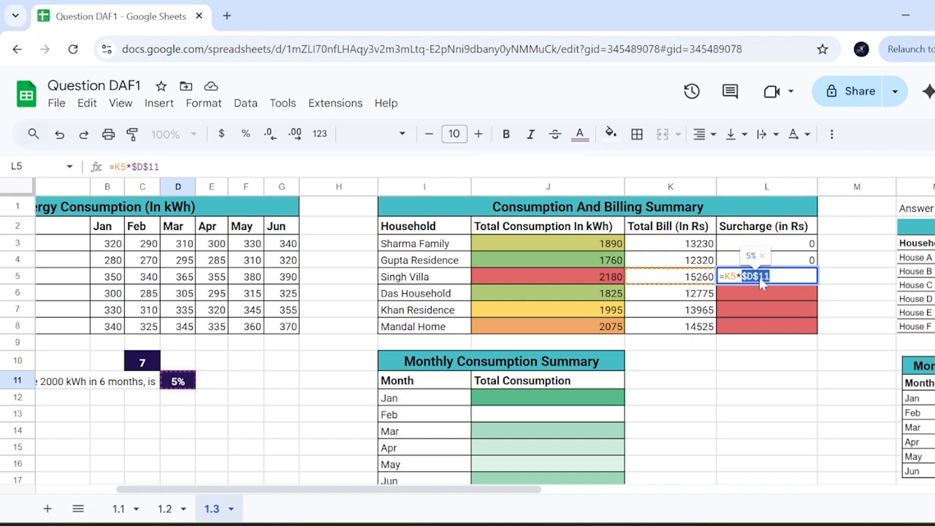
key("Return")
left_click(785, 269)
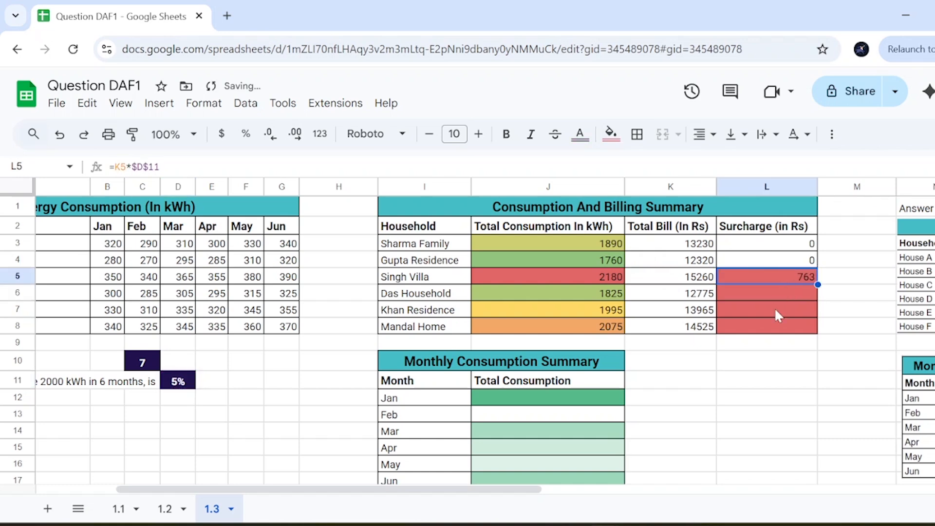
Enter a surcharge of 0 in L6 and L7.
left_click(793, 289)
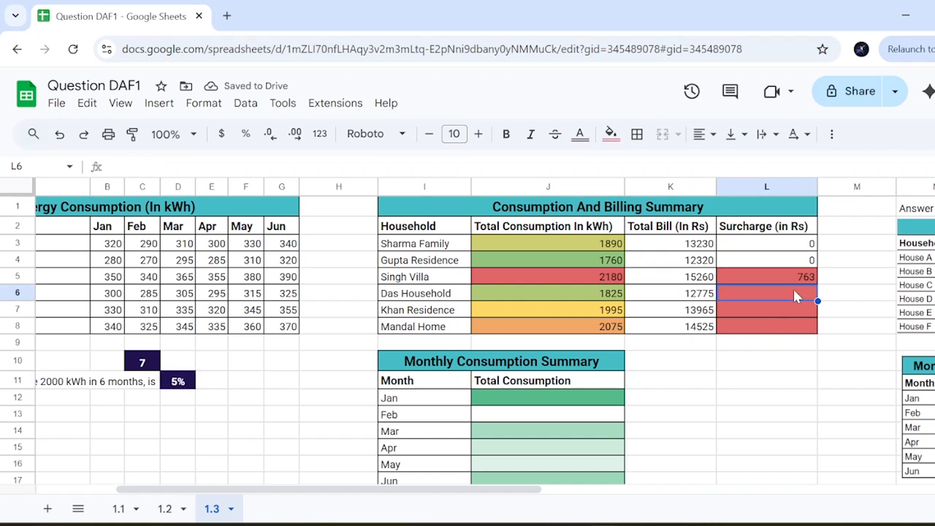
type("0")
key("Return")
type("0")
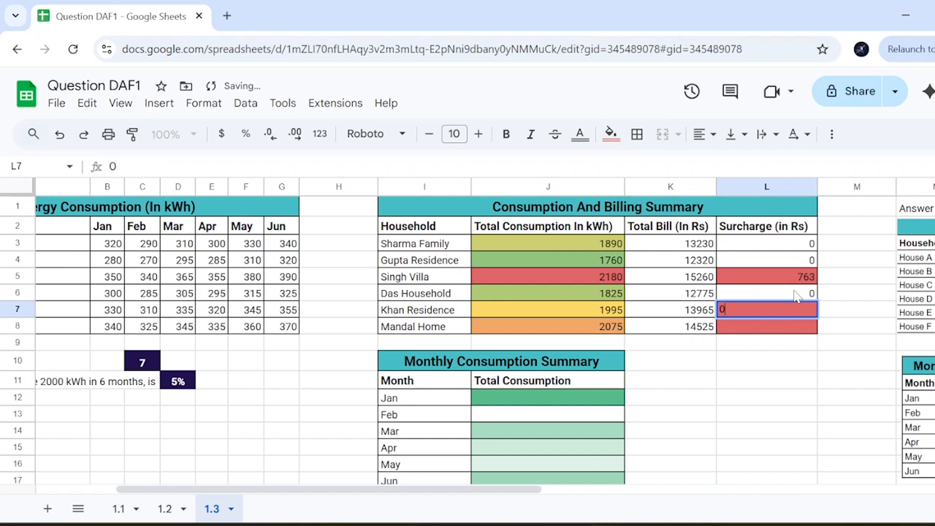
key("Return")
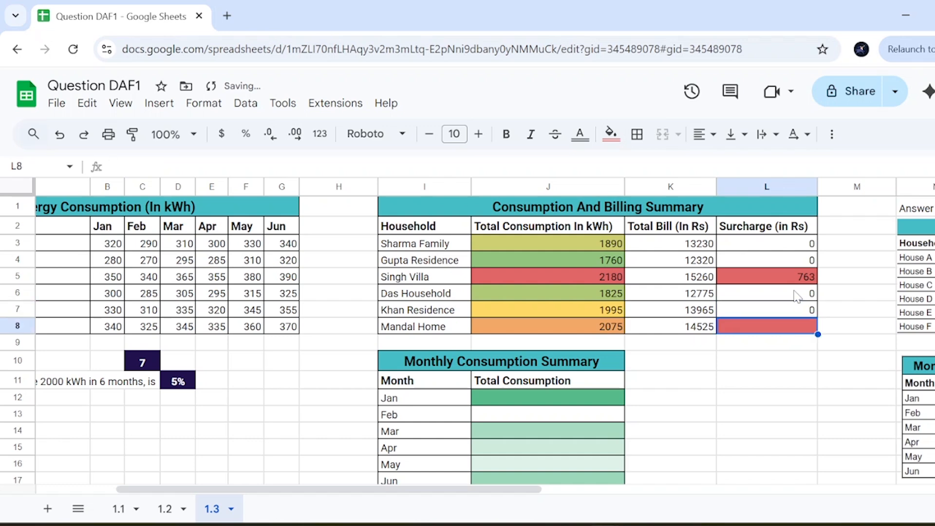
Calculate the surcharge in L8 with the formula =K8*$D$11 and review the surcharge column L3:L8.
type("=")
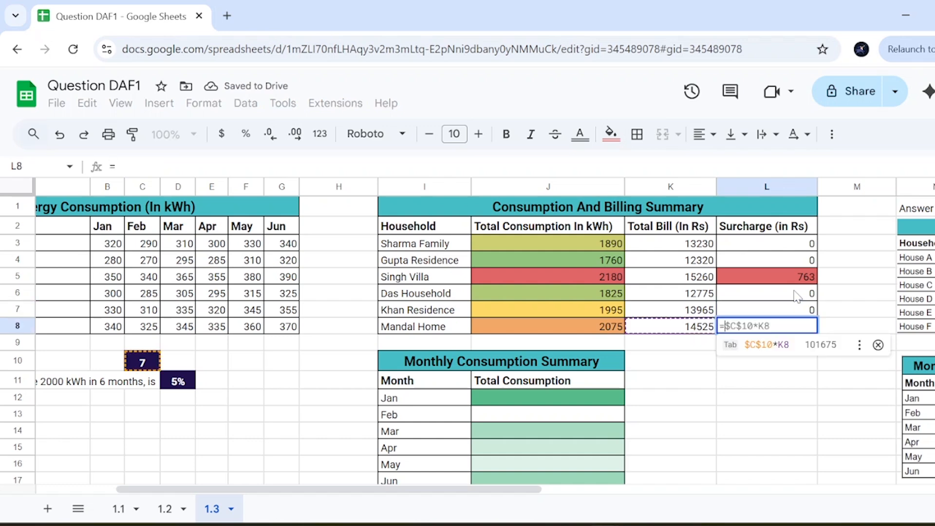
left_click(687, 332)
type("*")
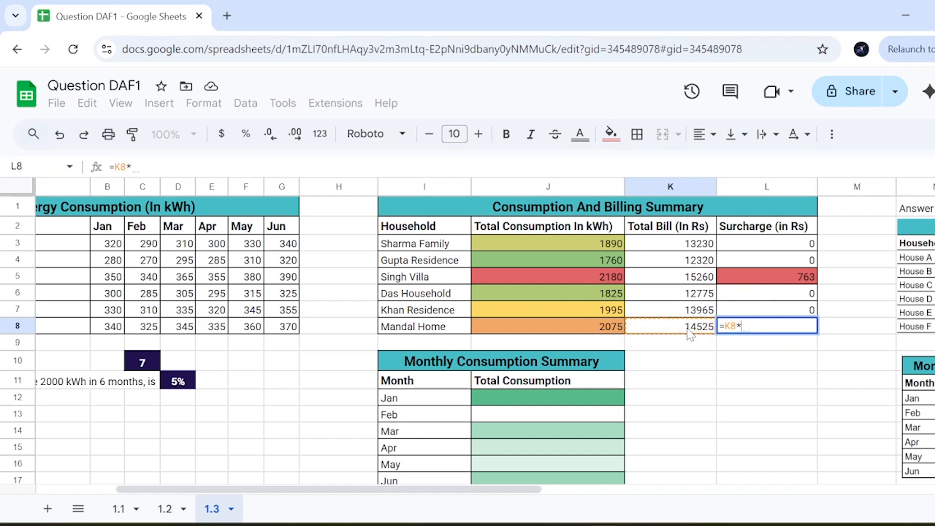
left_click(186, 384)
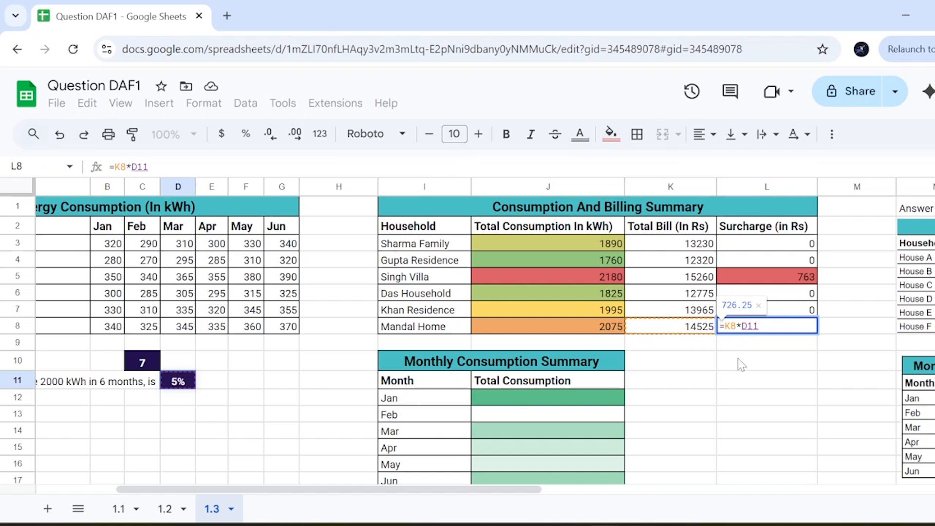
key("shift+Left")
key("shift+Left")
key("shift+Left")
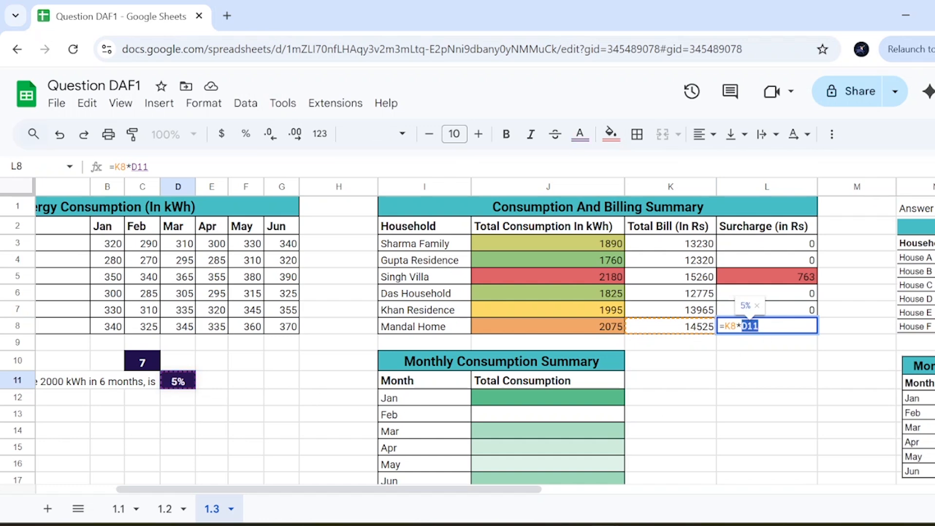
key("F4")
key("Return")
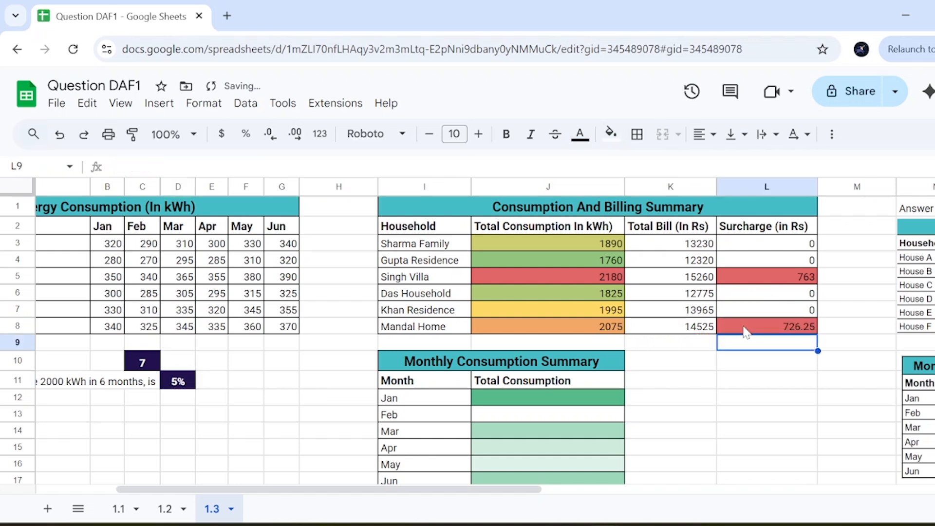
left_click(775, 367)
left_click_drag(779, 243, 794, 324)
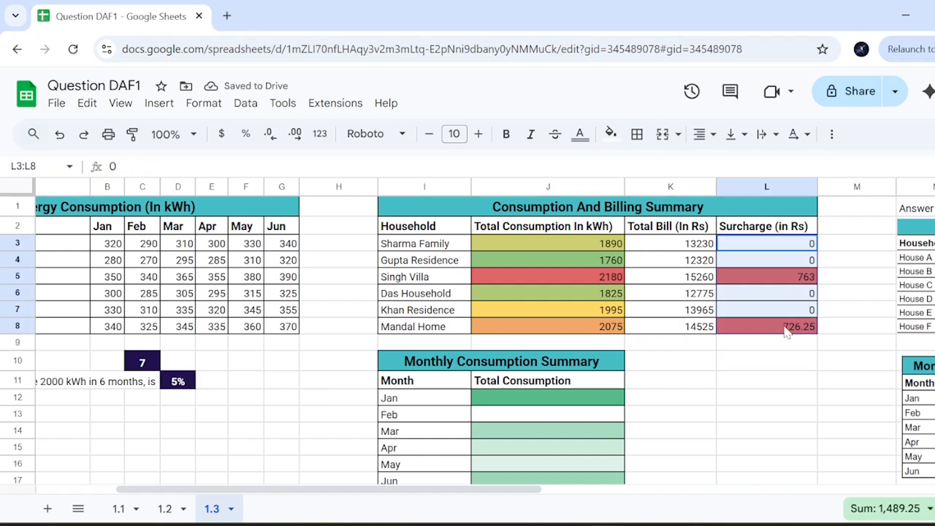
Calculate January's total consumption in J12 of the Monthly Consumption Summary with =SUM(B3:B8).
left_click(565, 398)
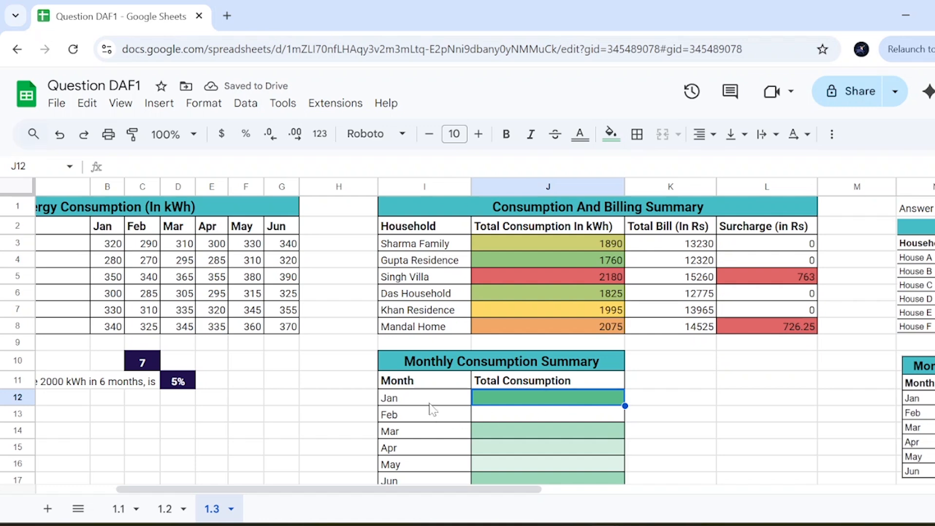
left_click_drag(431, 400, 441, 462)
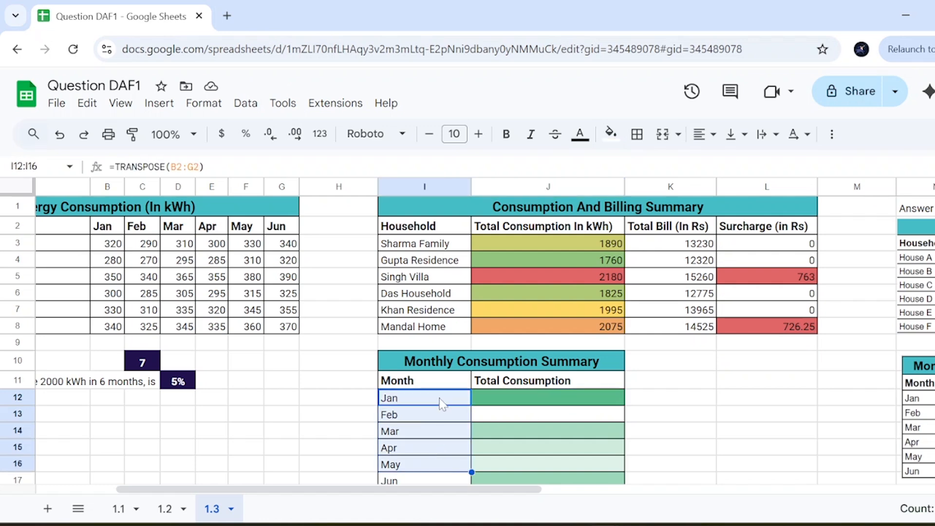
left_click(517, 404)
scroll(518, 403, "left", 3)
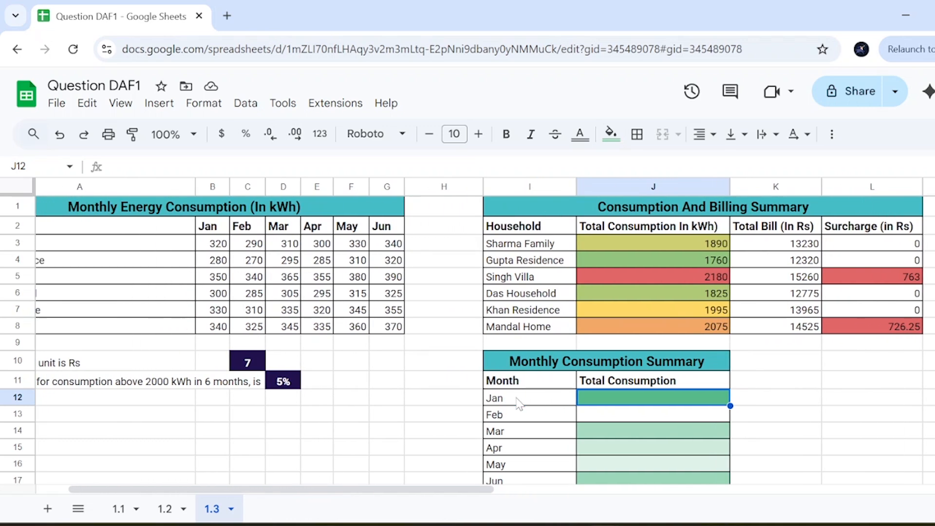
type("=sum")
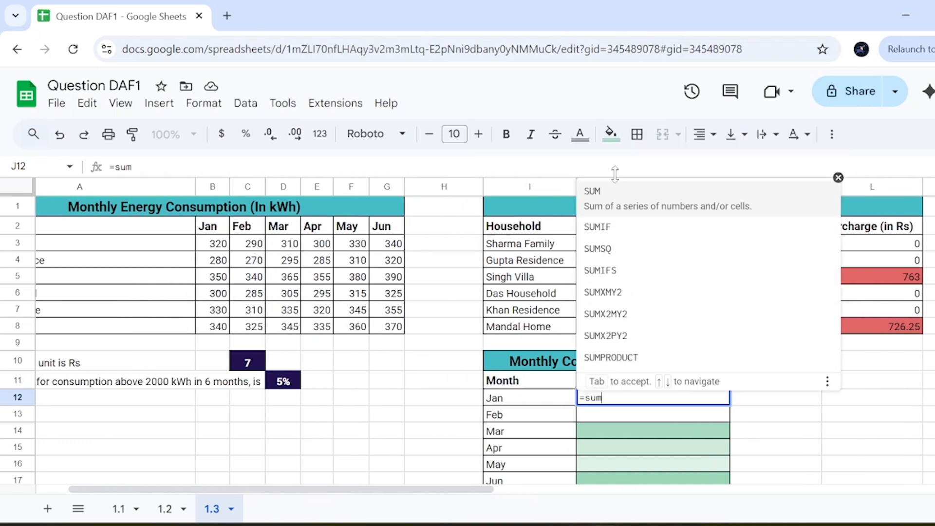
left_click(611, 201)
mouse_move(215, 243)
left_mouse_down()
mouse_move(220, 333)
mouse_move(211, 252)
left_mouse_up()
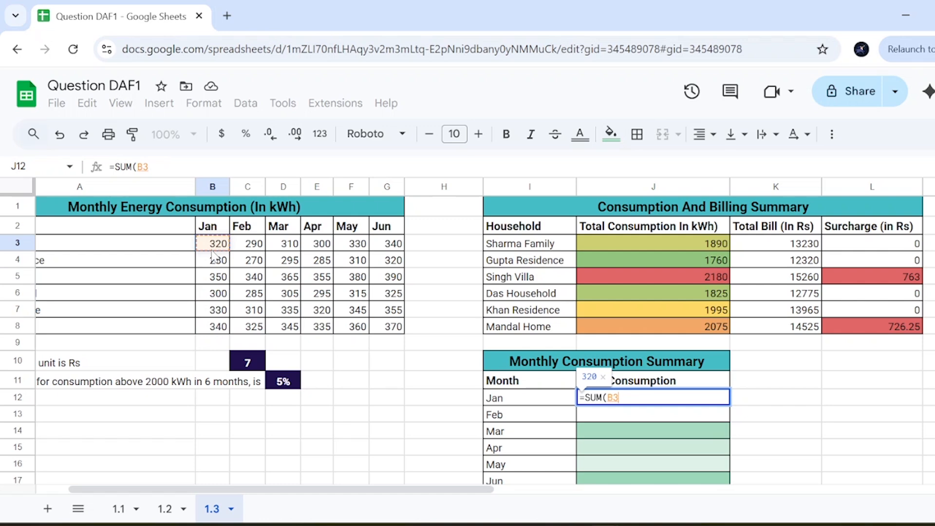
left_click_drag(213, 252, 225, 333)
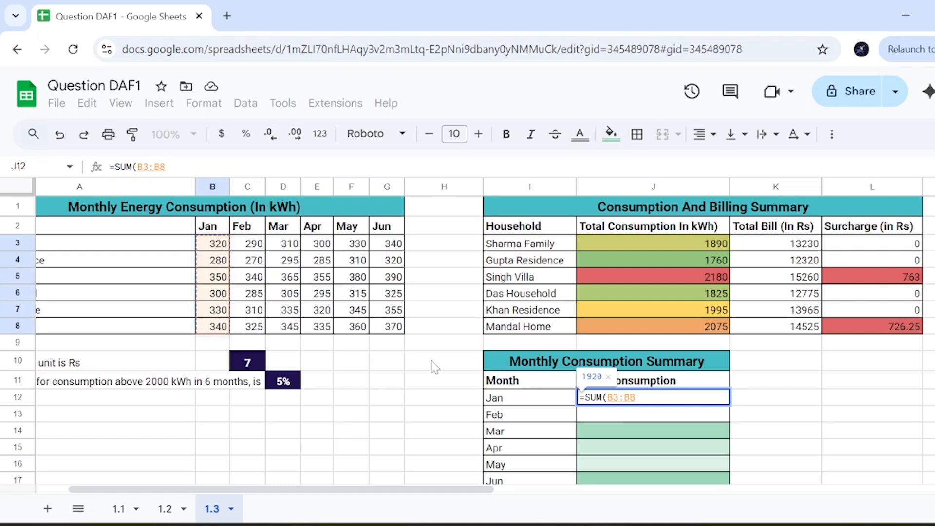
type(")")
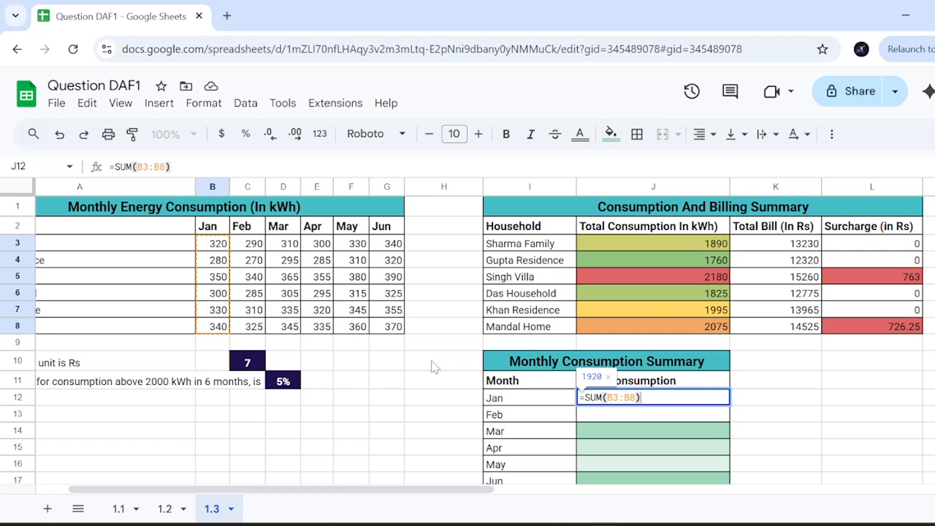
key("Return")
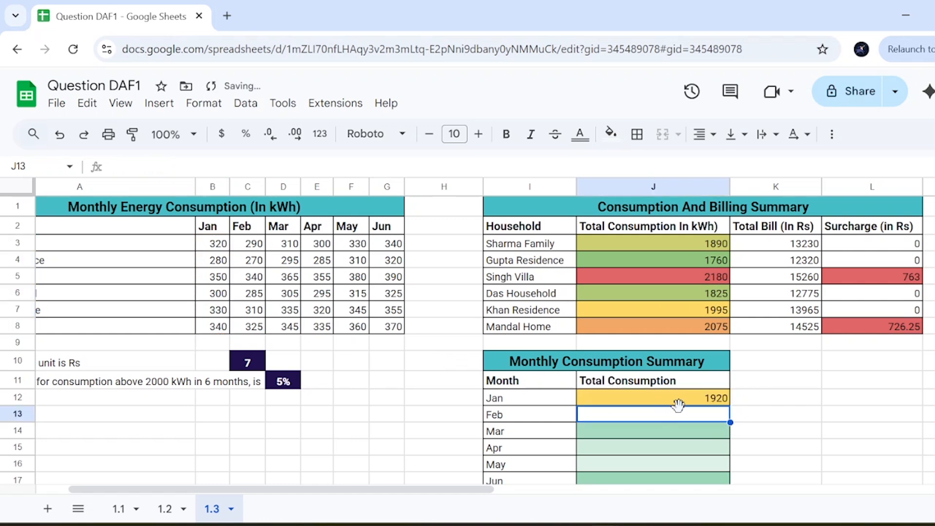
key("Up")
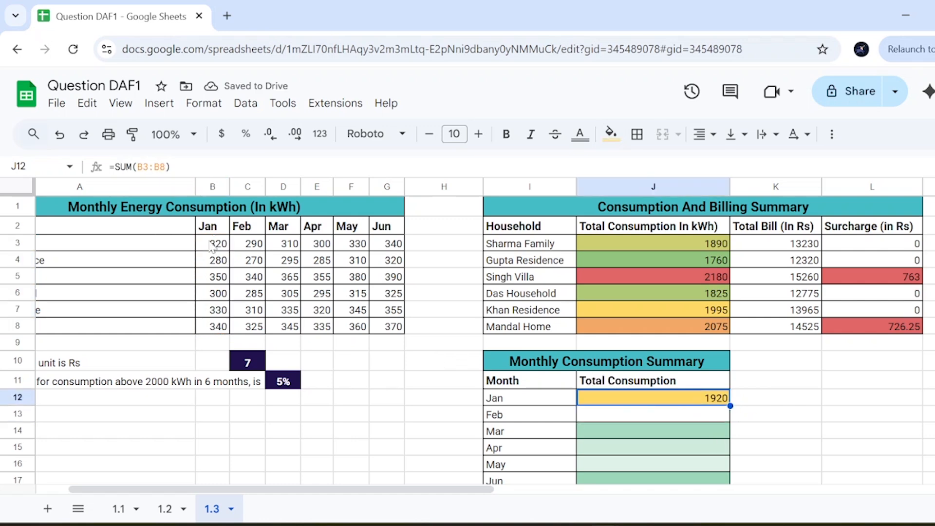
Review the January consumption readings in B3:B8 that feed the January total.
left_click_drag(216, 247, 224, 296)
left_click_drag(220, 248, 226, 336)
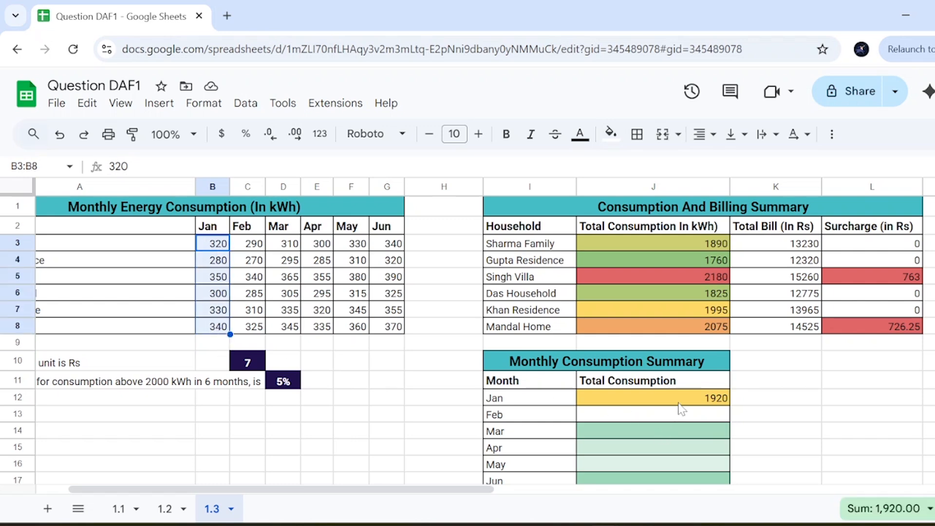
left_click_drag(222, 267, 220, 348)
left_click(633, 437)
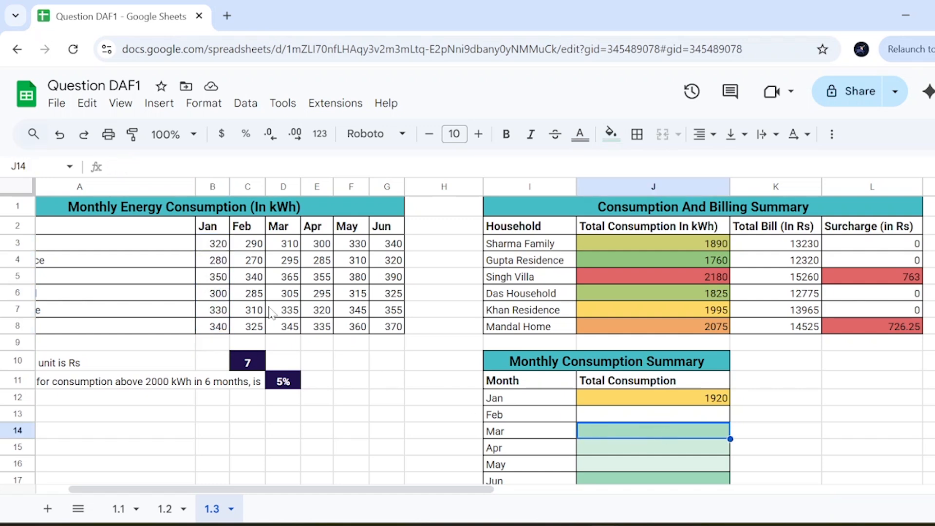
left_click_drag(222, 277, 225, 387)
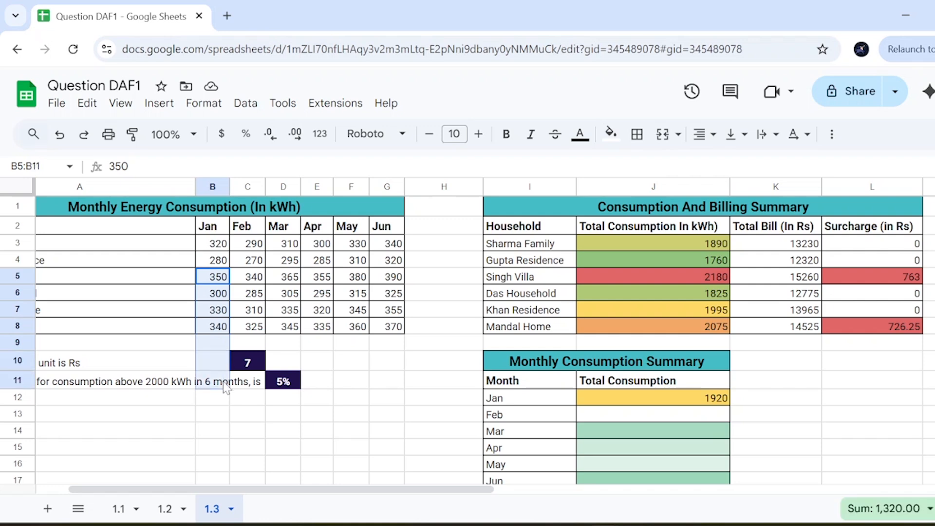
Calculate February's total consumption in J13 with the formula =sum(C3:C8).
left_click(670, 407)
type("=")
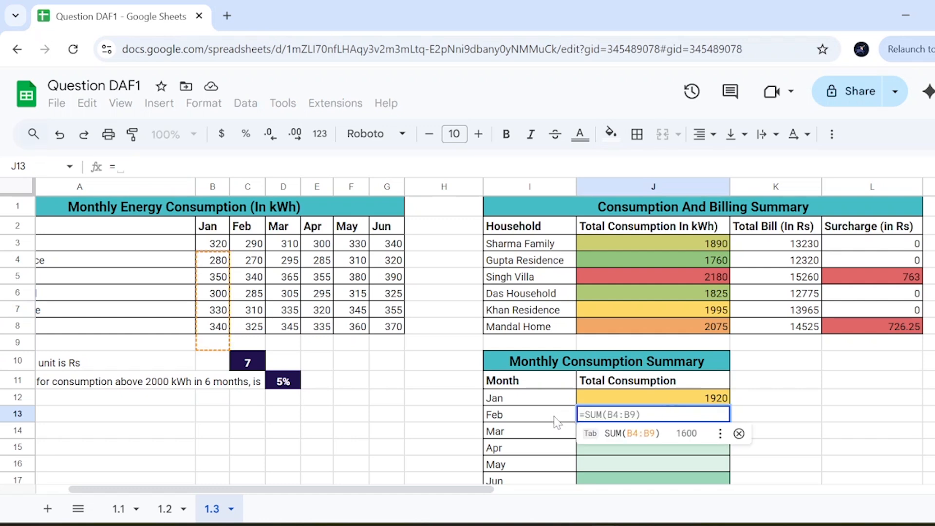
type("sum")
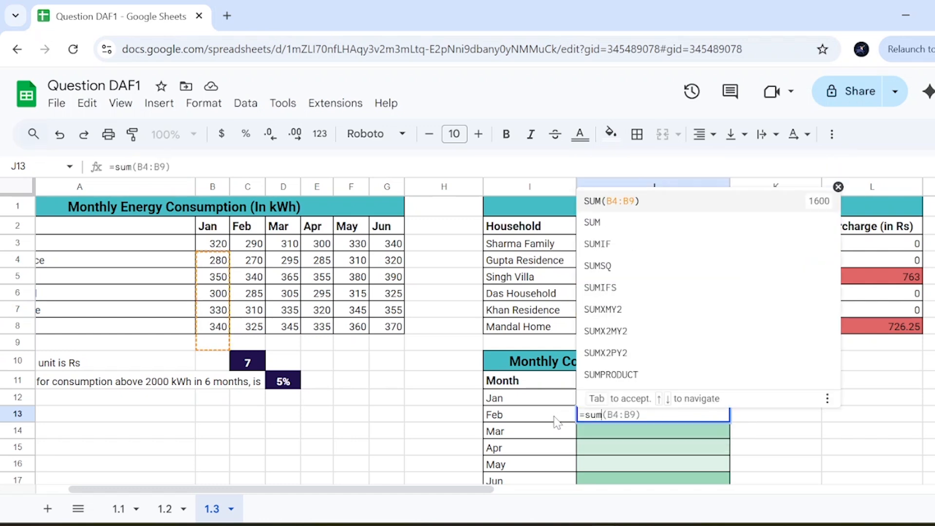
type("(")
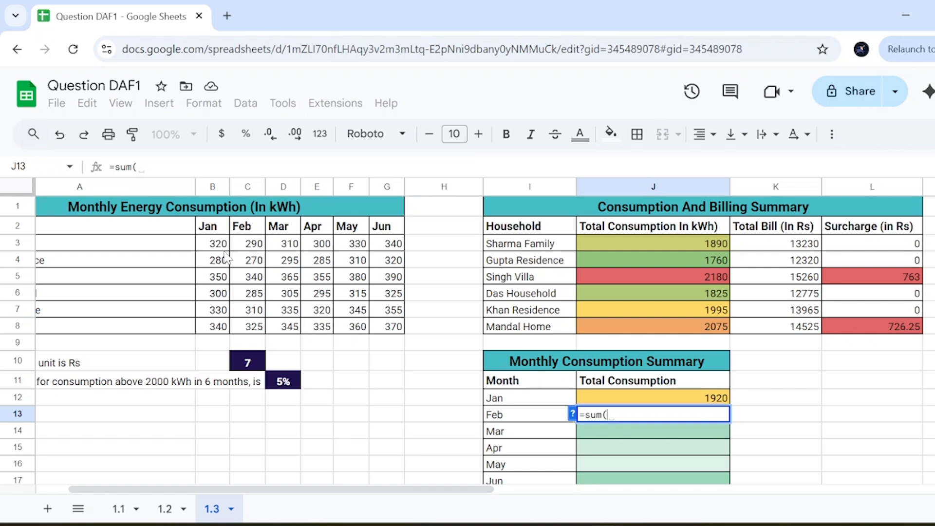
left_click(250, 246)
left_click_drag(250, 247, 258, 336)
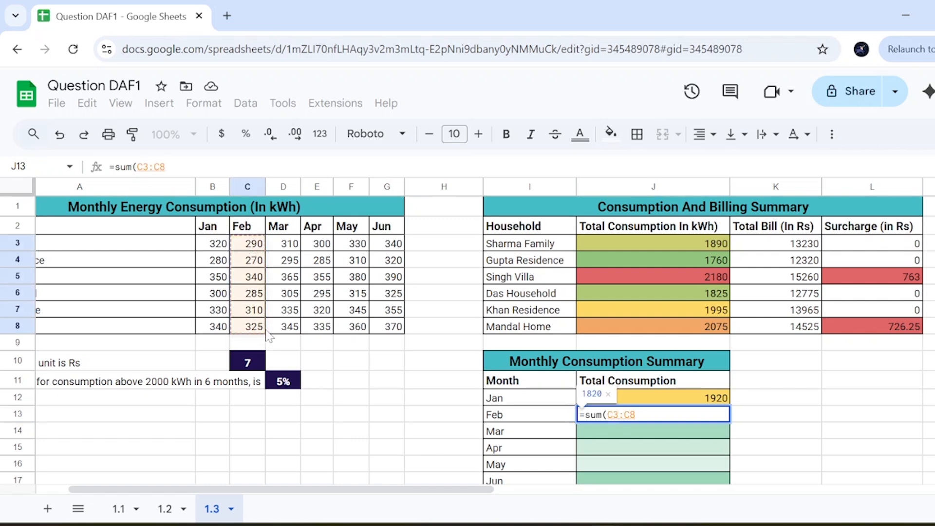
type(")")
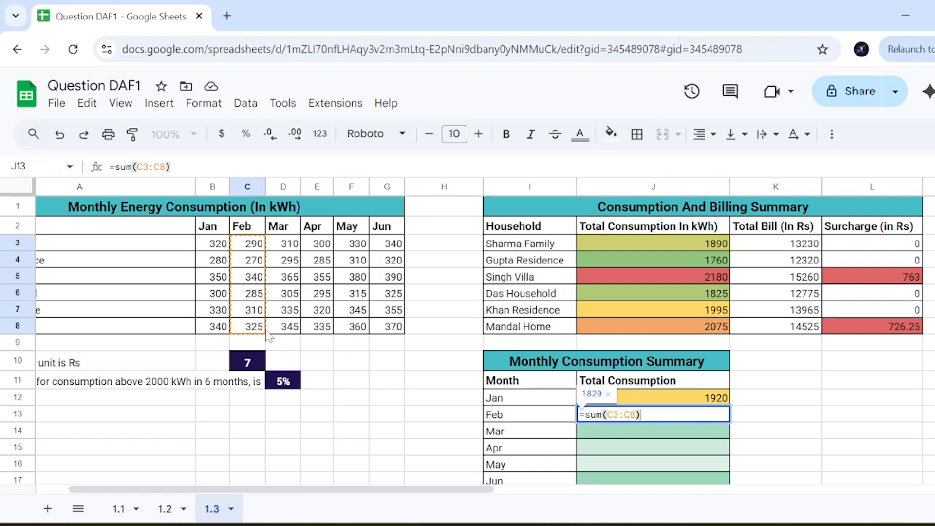
key("Return")
Calculate March's total consumption in J14 with the formula =sum(D3:D8).
type("=")
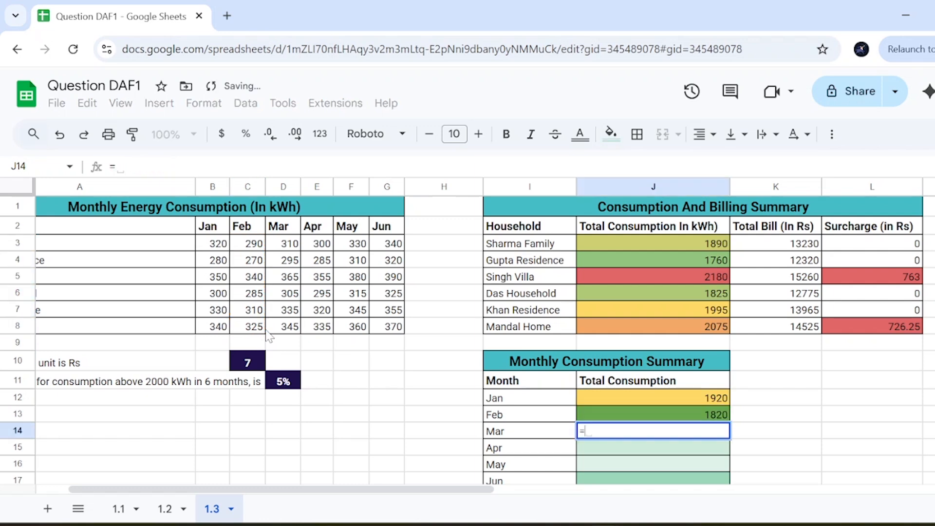
type("sum(")
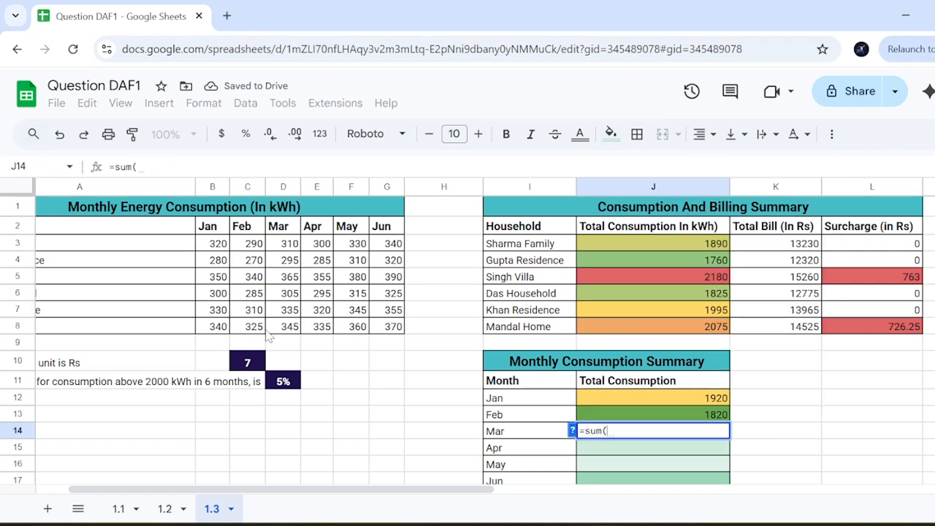
left_click_drag(296, 246, 293, 327)
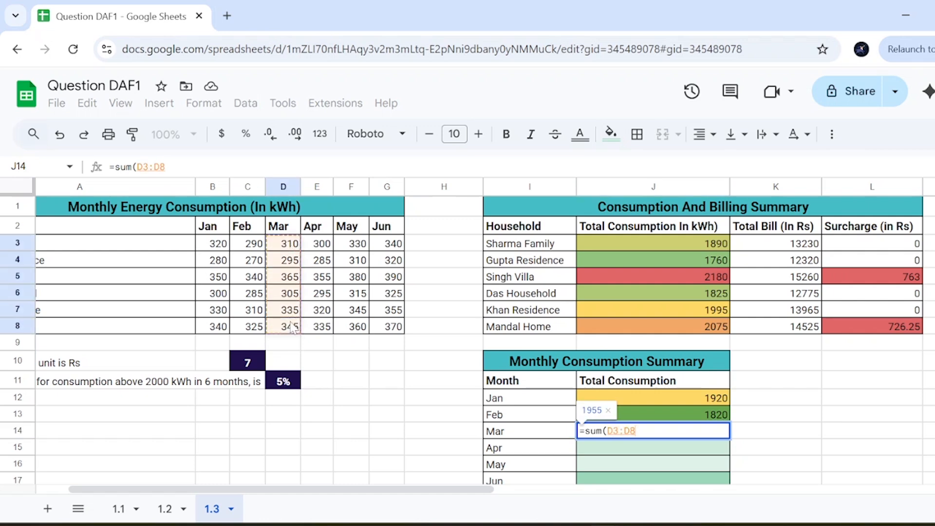
type(")")
key("Return")
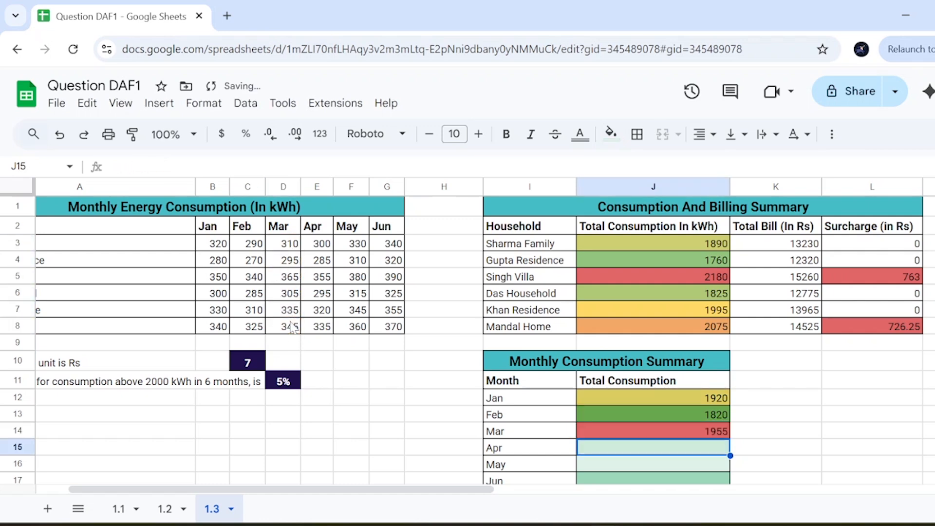
Calculate April's total consumption in J15 with the formula =sum(E3:E8).
type("=")
left_click_drag(322, 245, 333, 333)
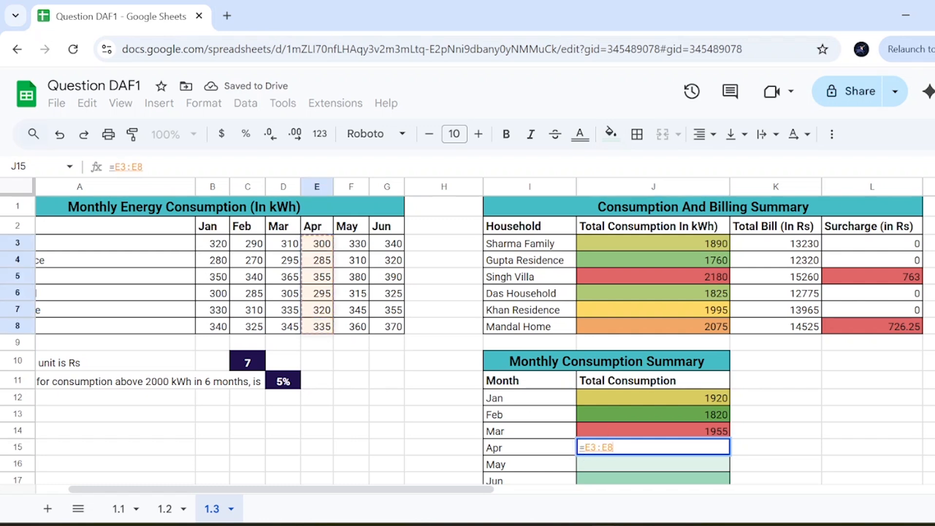
left_click(585, 448)
type("sum(E3:E8")
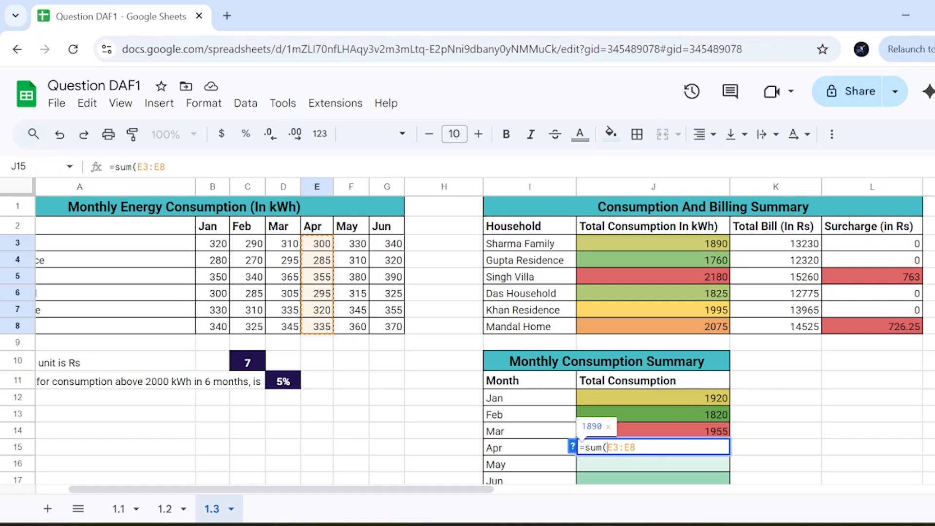
type(")")
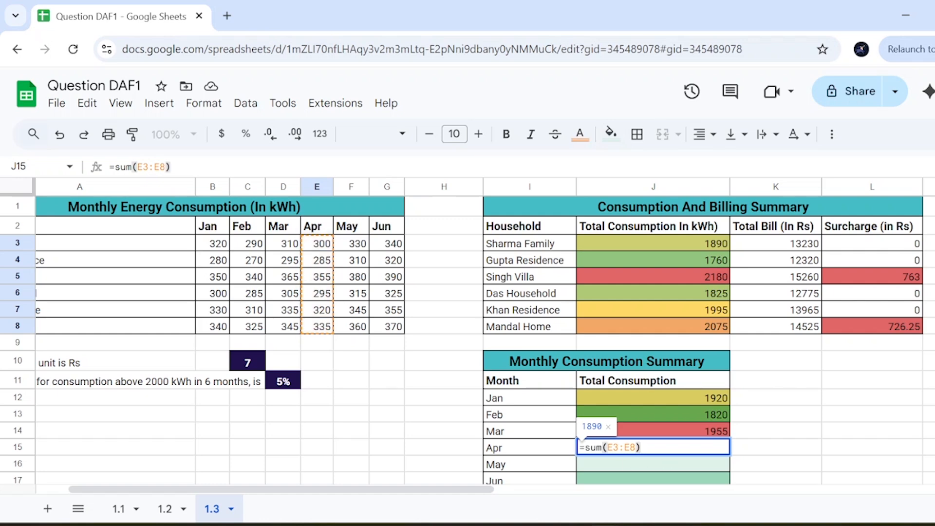
key("Return")
Calculate May's total consumption in J16 by summing F3:F8.
type("=")
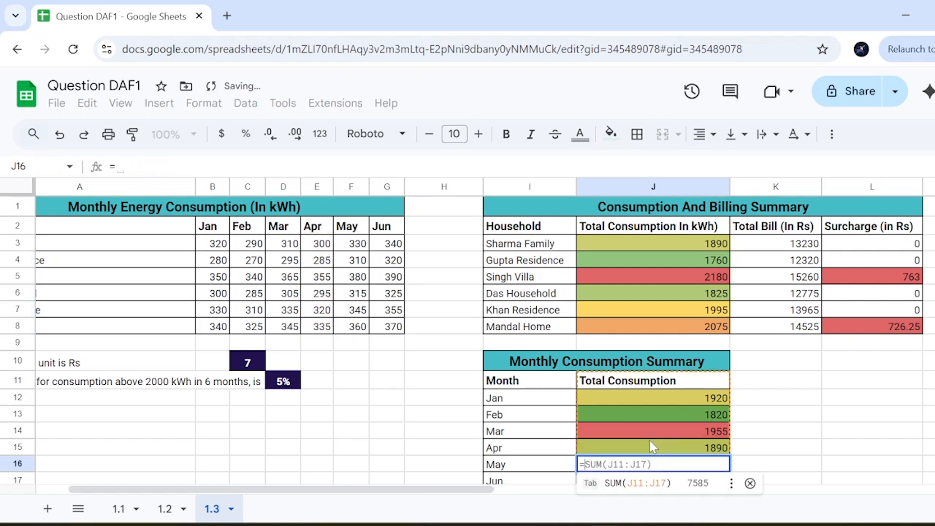
type("sum(")
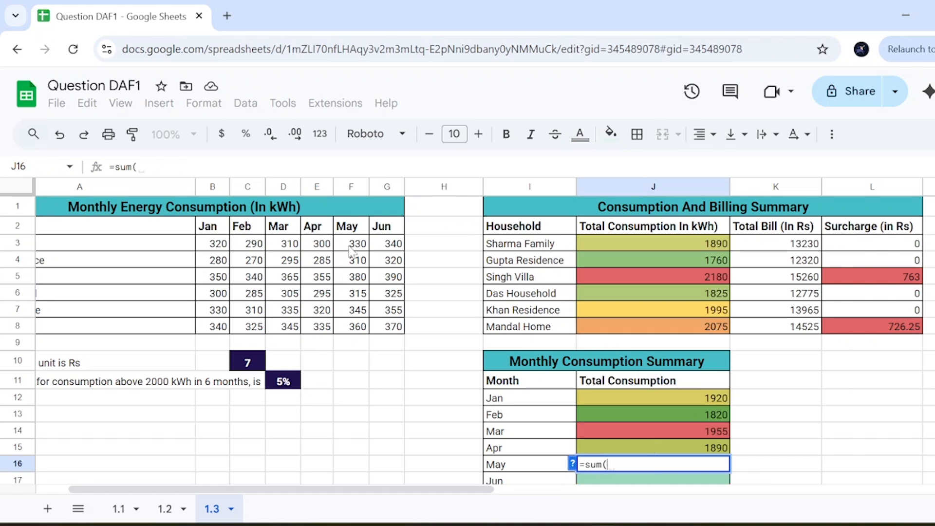
left_click_drag(351, 245, 367, 339)
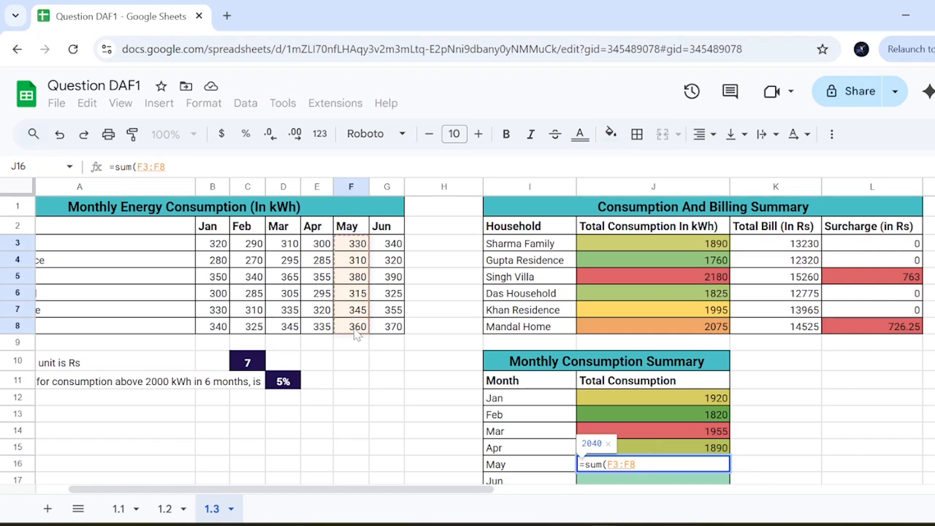
key("Return")
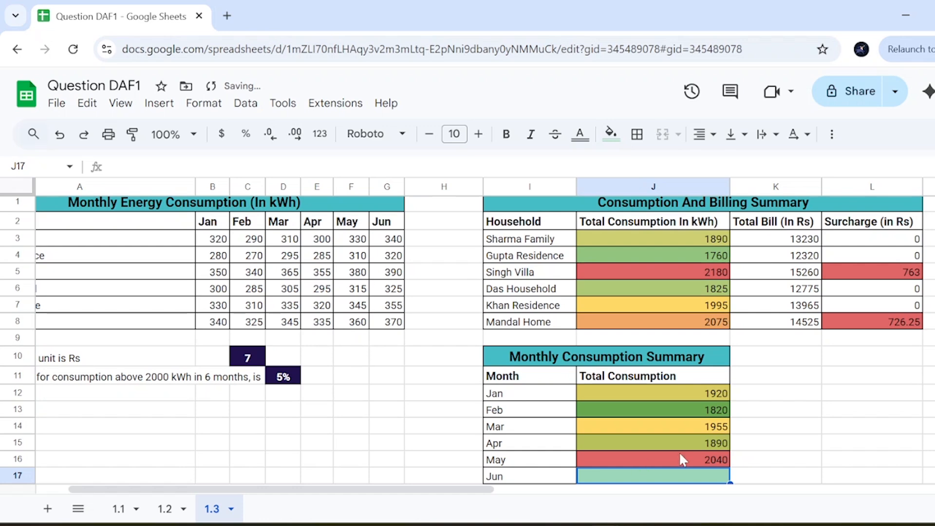
Calculate June's total consumption in J17 with the formula =sum(G3:G8).
scroll(679, 443, "down", 2)
type("=sum")
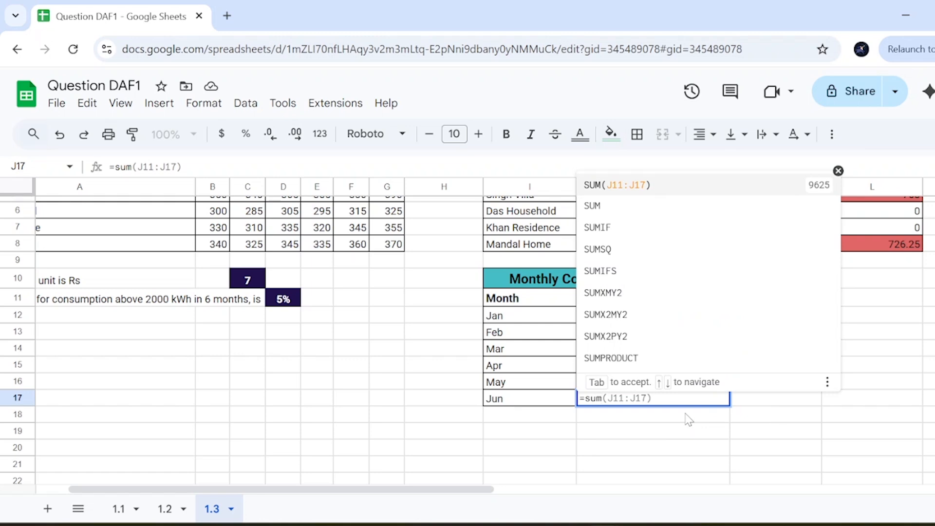
type("(")
scroll(415, 376, "up", 3)
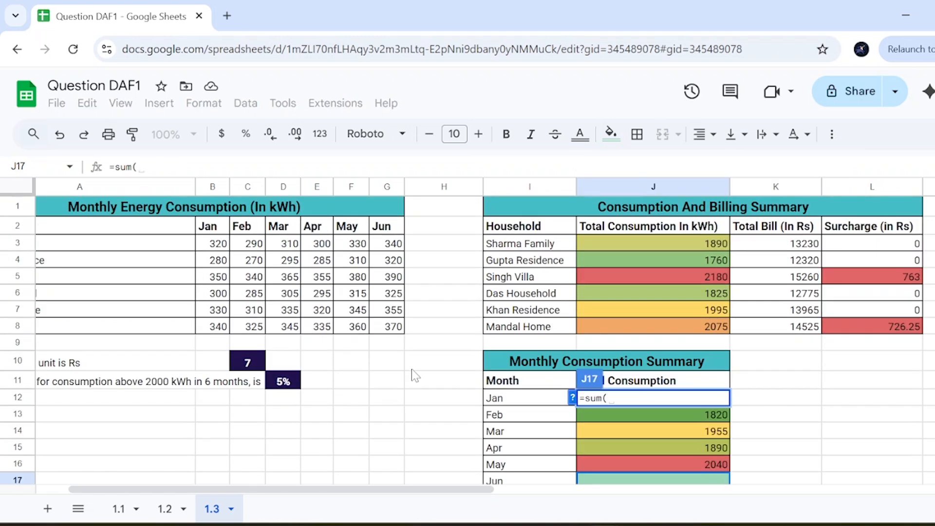
left_click_drag(390, 248, 391, 325)
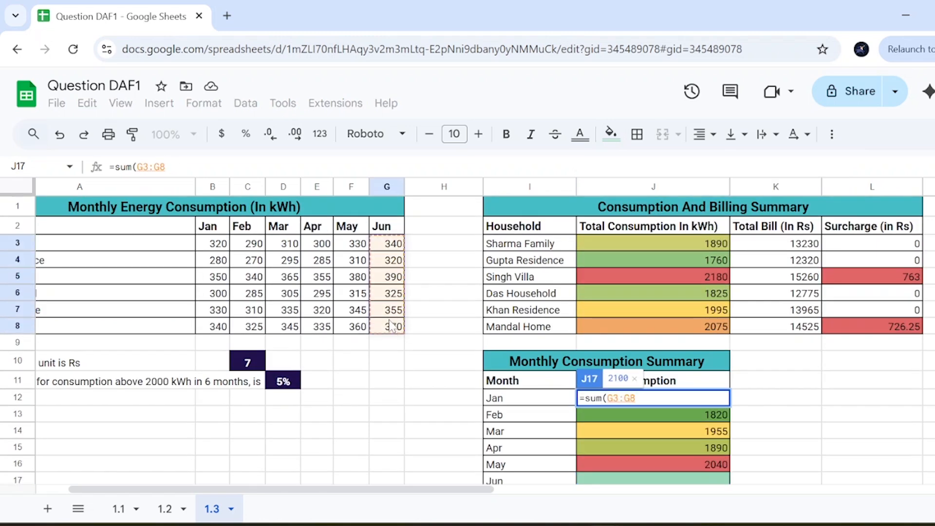
type(")")
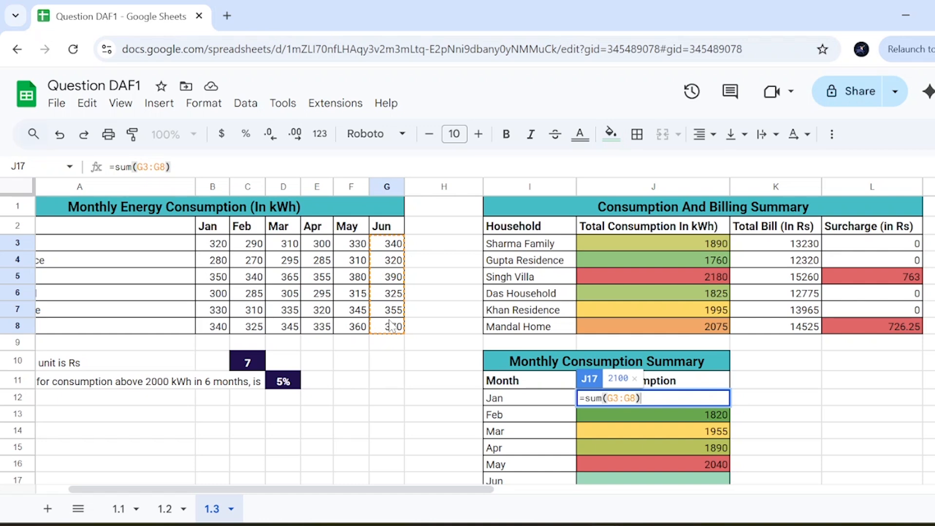
key("Return")
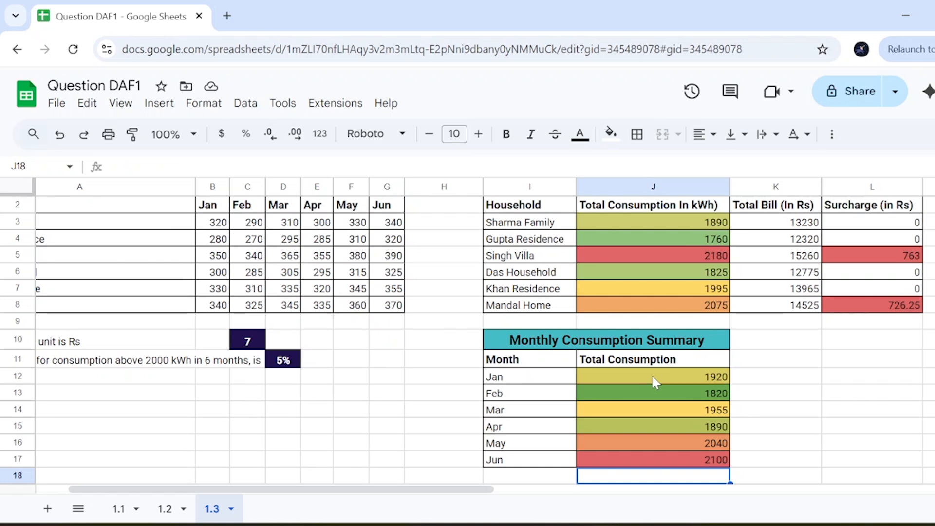
Review the monthly totals in J12:J17 and compare both summary tables with the Answer Hint images.
left_click_drag(672, 378, 679, 464)
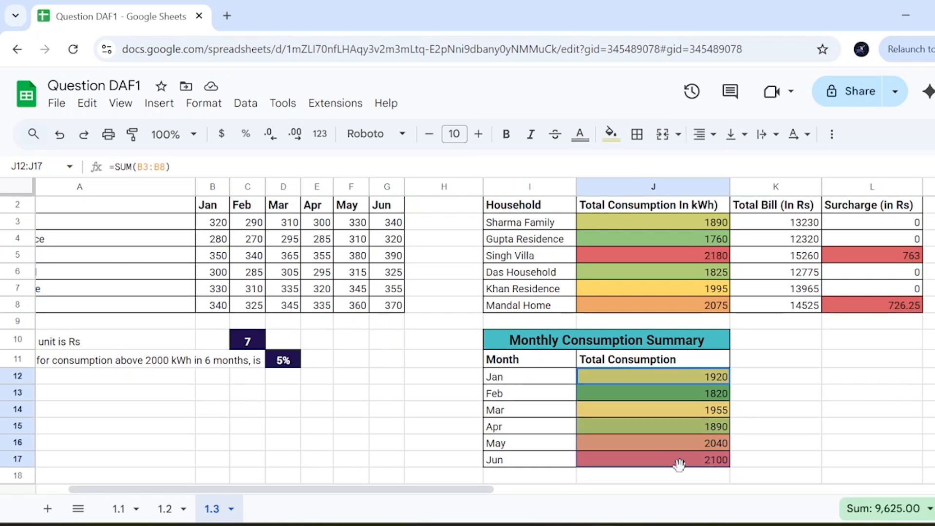
left_click(774, 395)
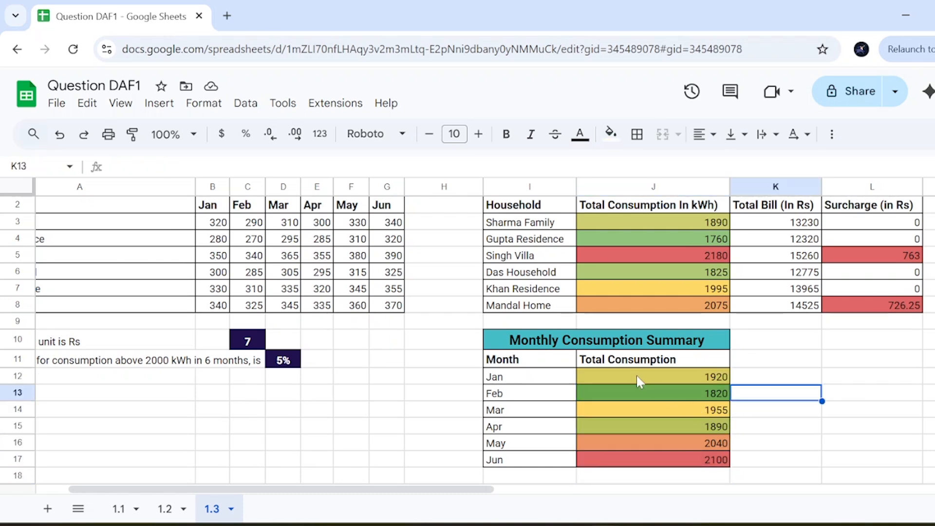
left_click_drag(636, 374, 666, 461)
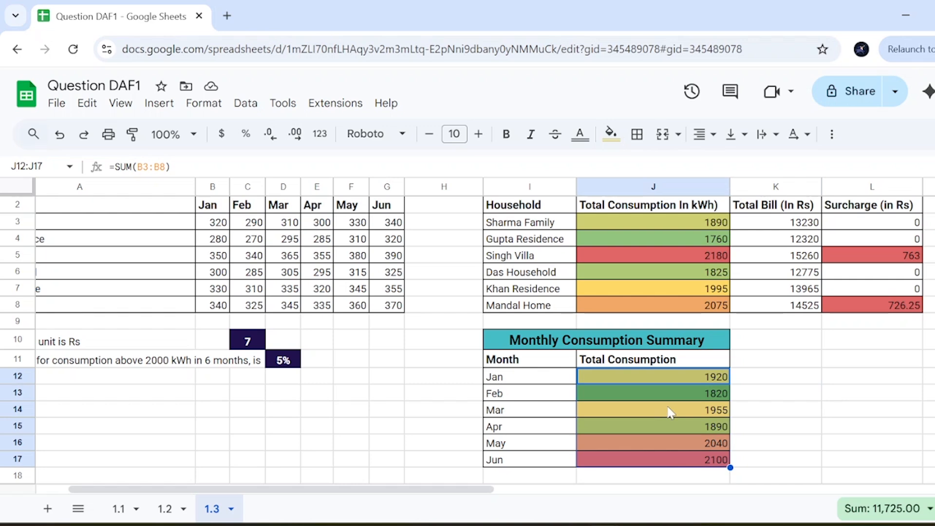
left_click_drag(432, 489, 581, 497)
left_click(626, 362)
left_click(689, 282)
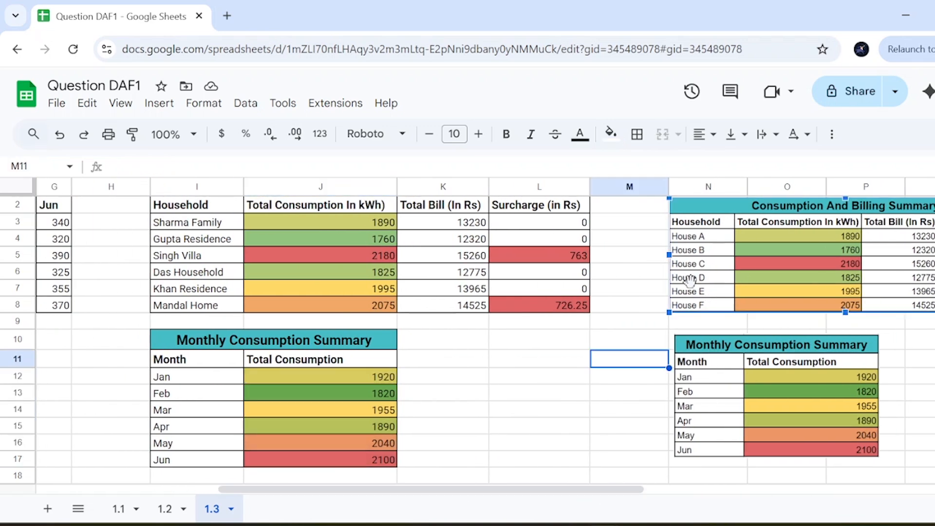
left_click(727, 368)
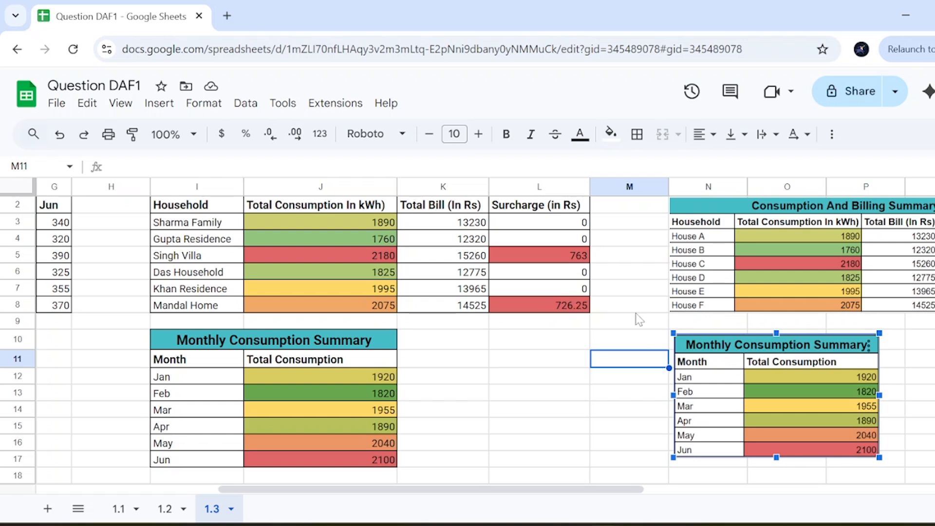
left_click(635, 312)
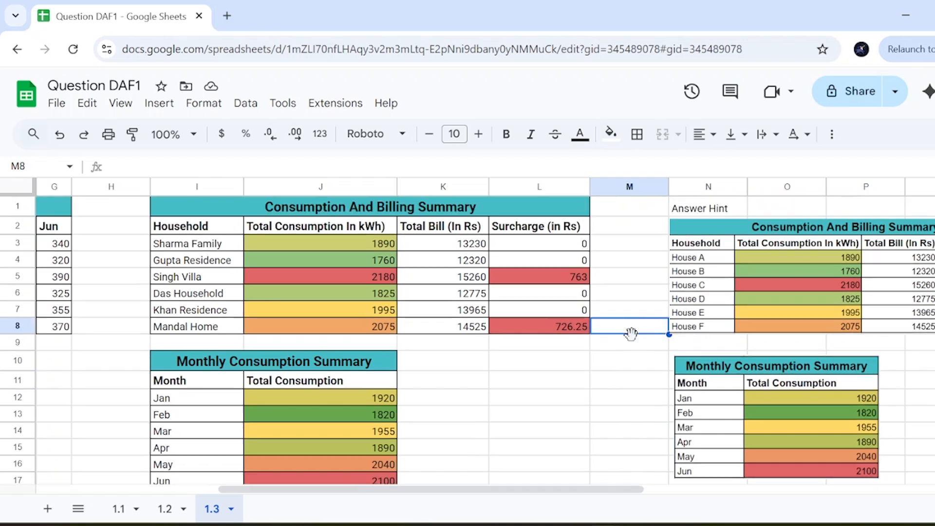
scroll(635, 341, "up", 1)
left_click(657, 231)
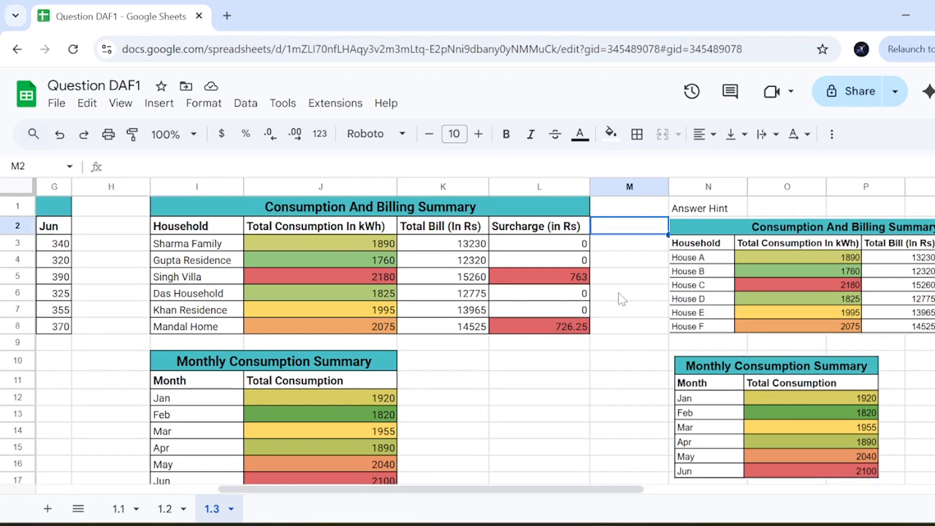
Inspect the total consumption formulas in J5 and J3 of the Consumption And Billing Summary.
scroll(428, 414, "left", 4)
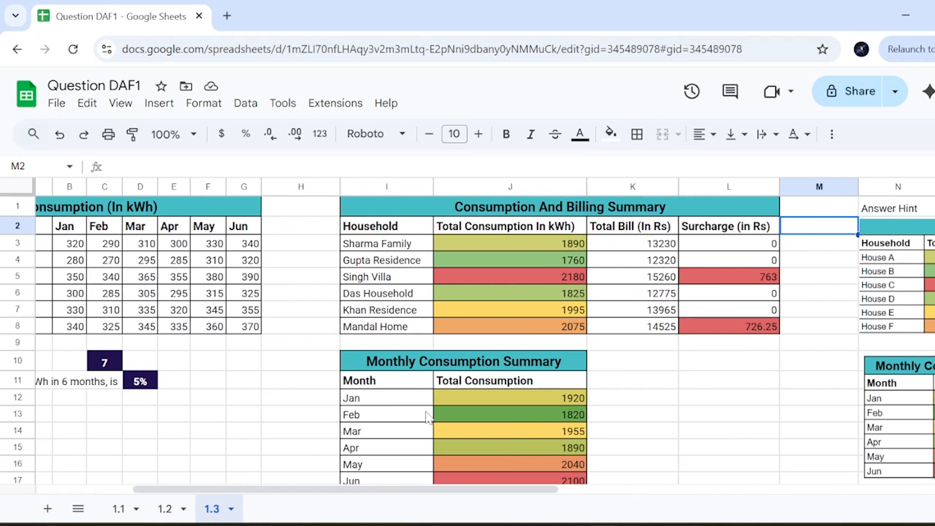
left_click(520, 281)
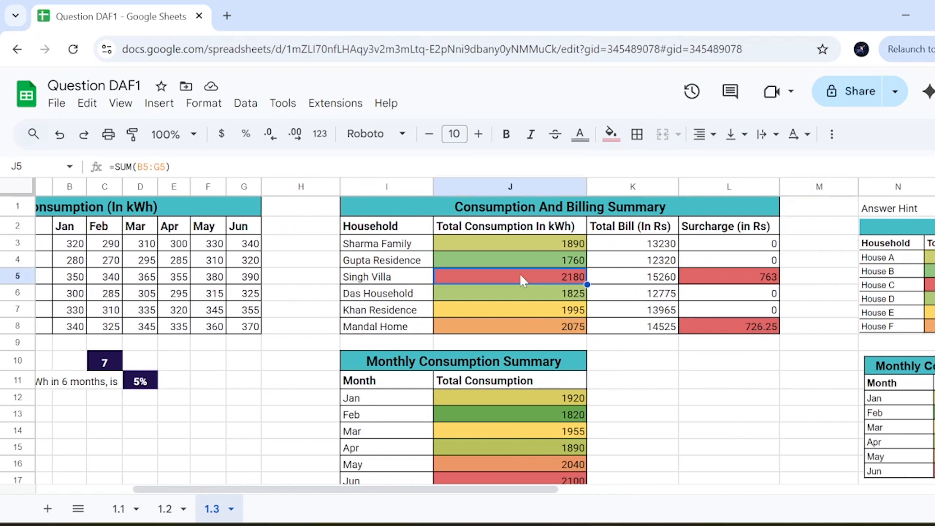
left_click(522, 245)
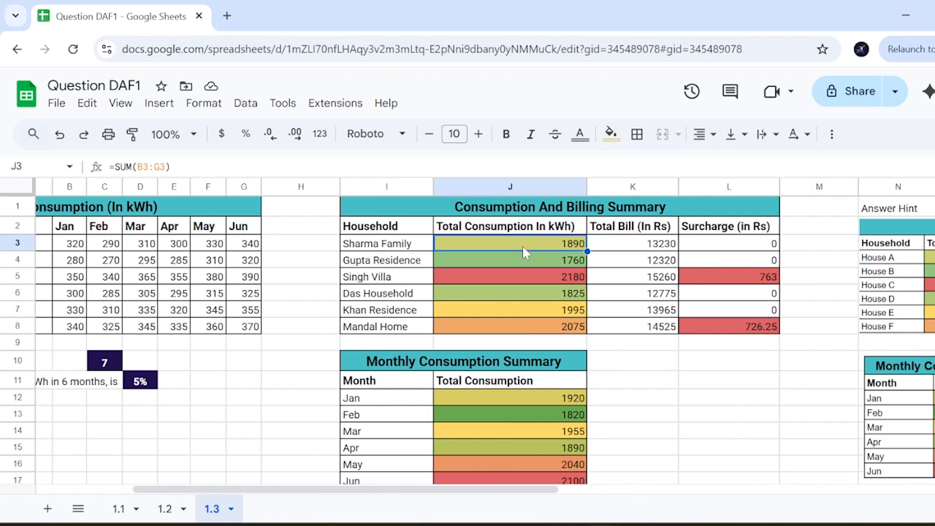